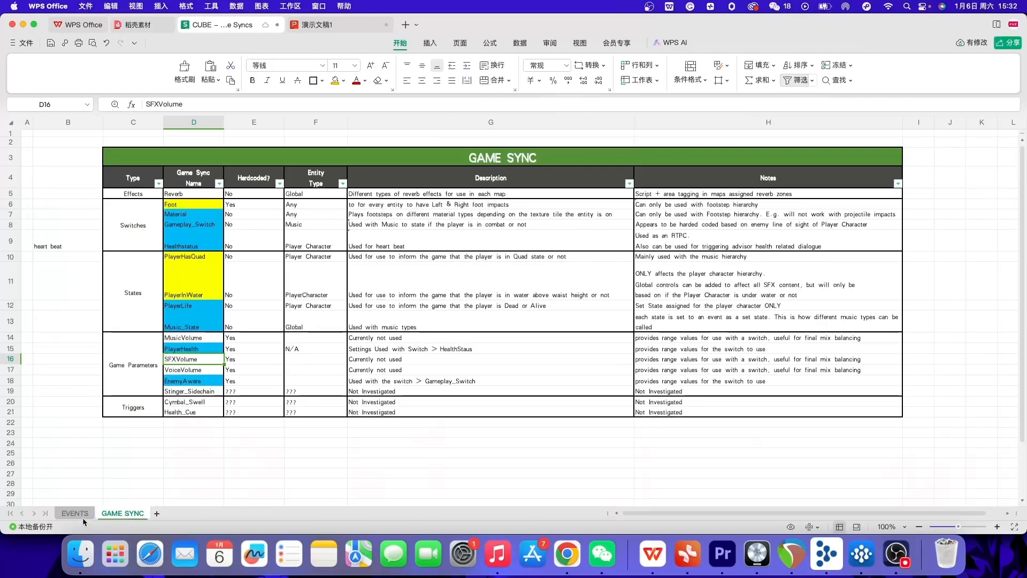
Examine the event list on the EVENTS sheet from Boss_Start down to the Teleporter event
click(80, 515)
scroll(309, 341, up, 1)
scroll(309, 341, up, 5)
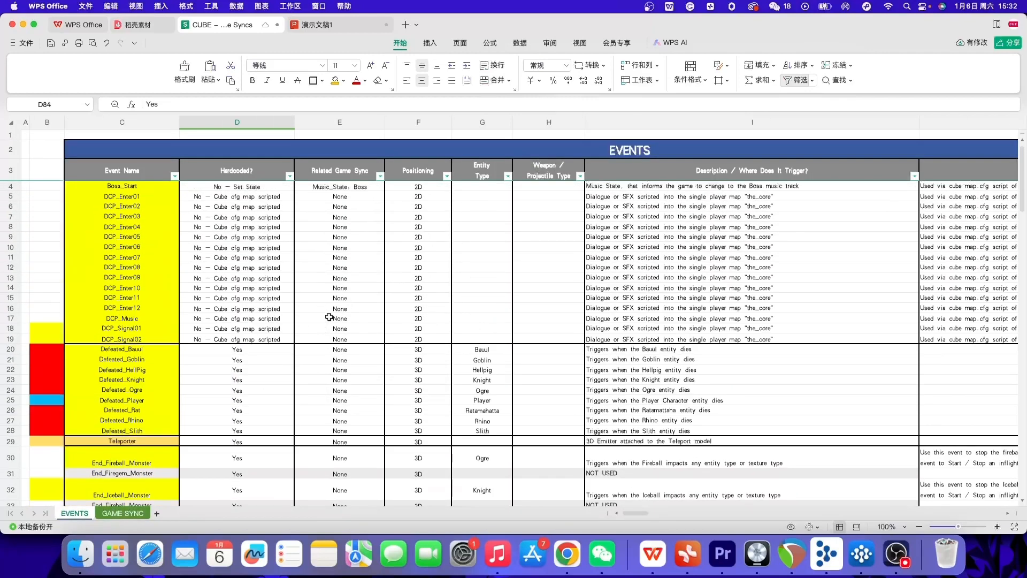
click(130, 441)
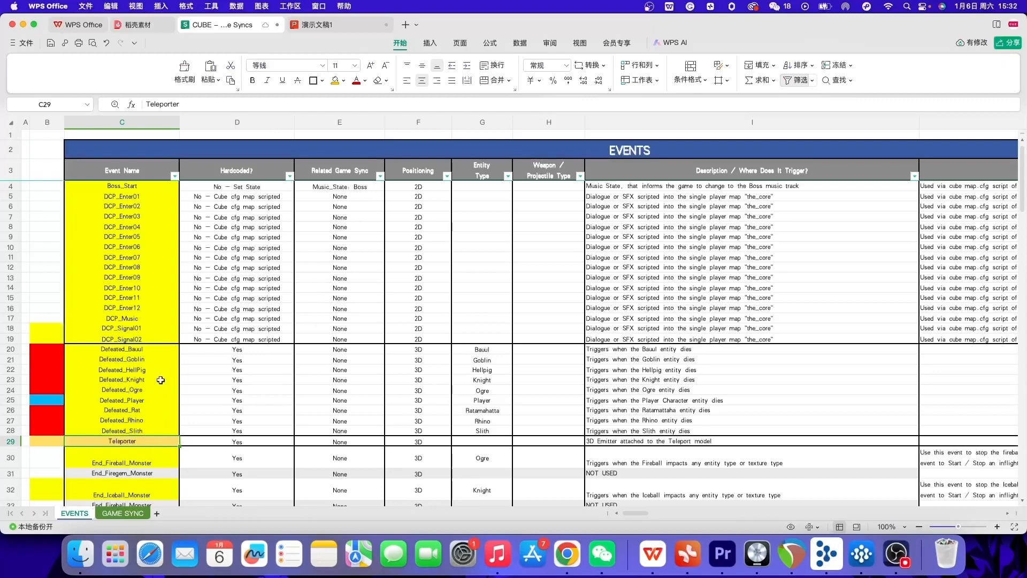
click(134, 450)
scroll(145, 421, down, 1)
click(141, 431)
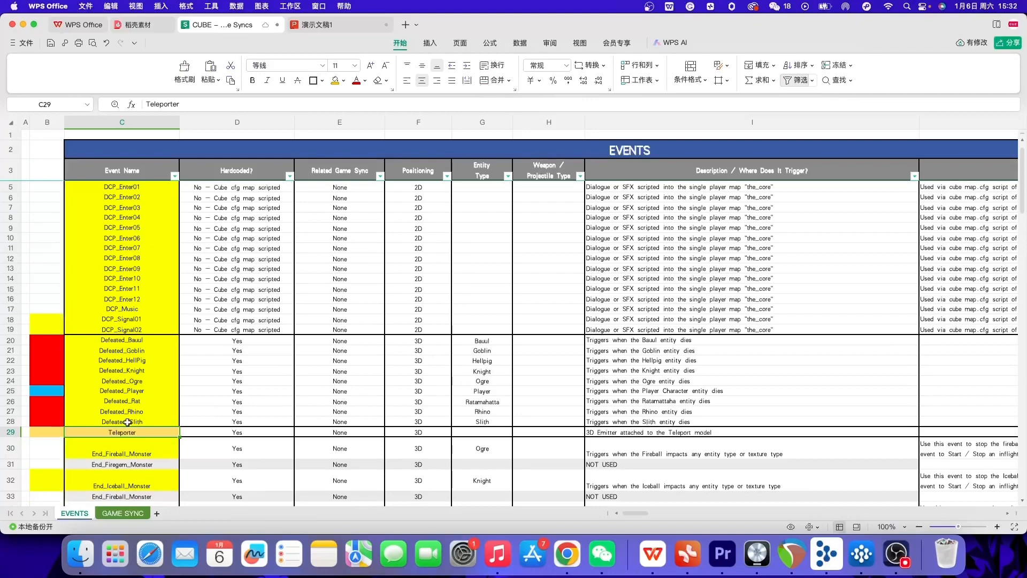
Examine the footstep, grunt, item pickup, music and pain events further down the EVENTS sheet
scroll(128, 420, down, 5)
scroll(131, 396, down, 15)
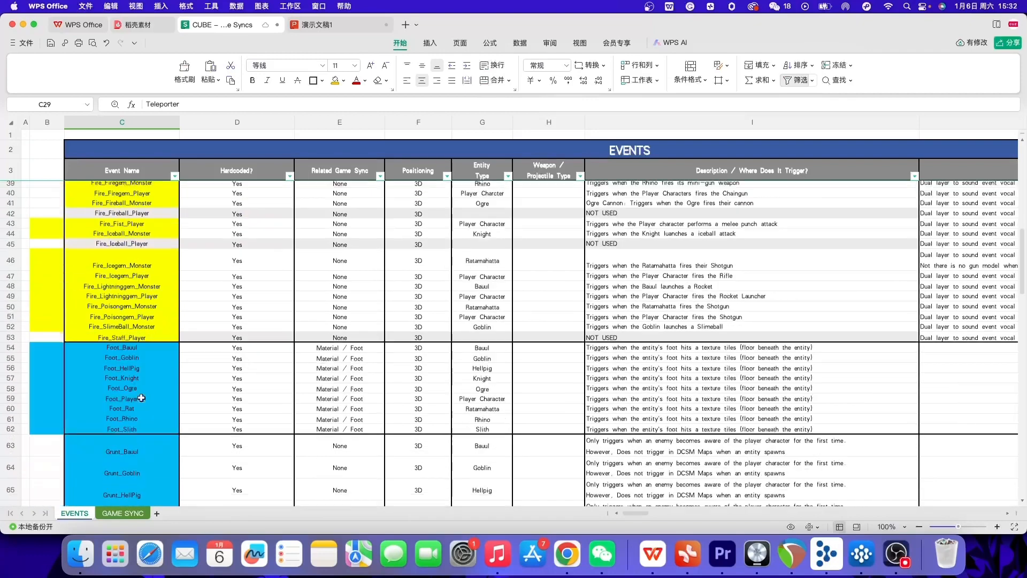
drag(149, 349, 149, 387)
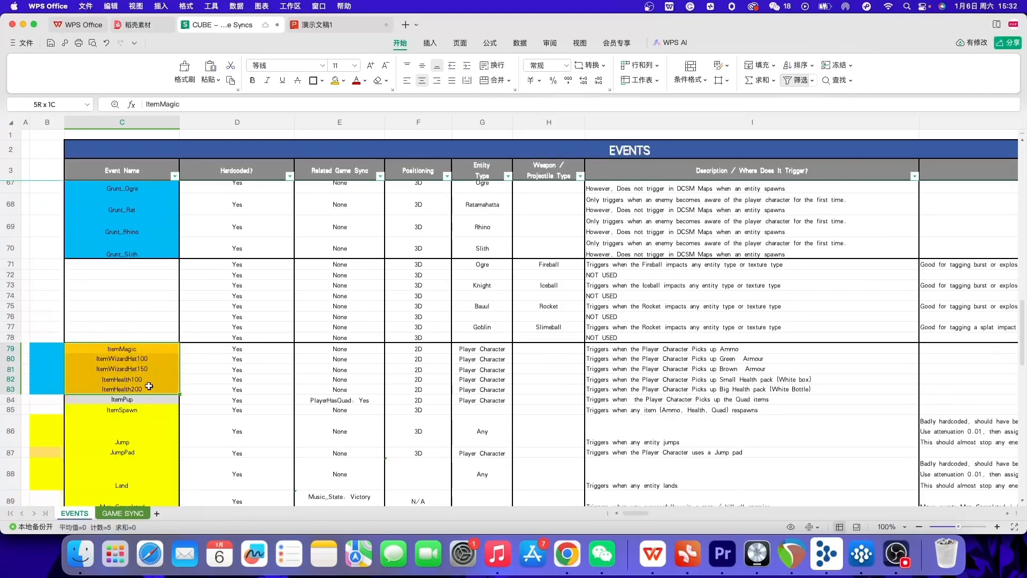
click(160, 381)
key(Up)
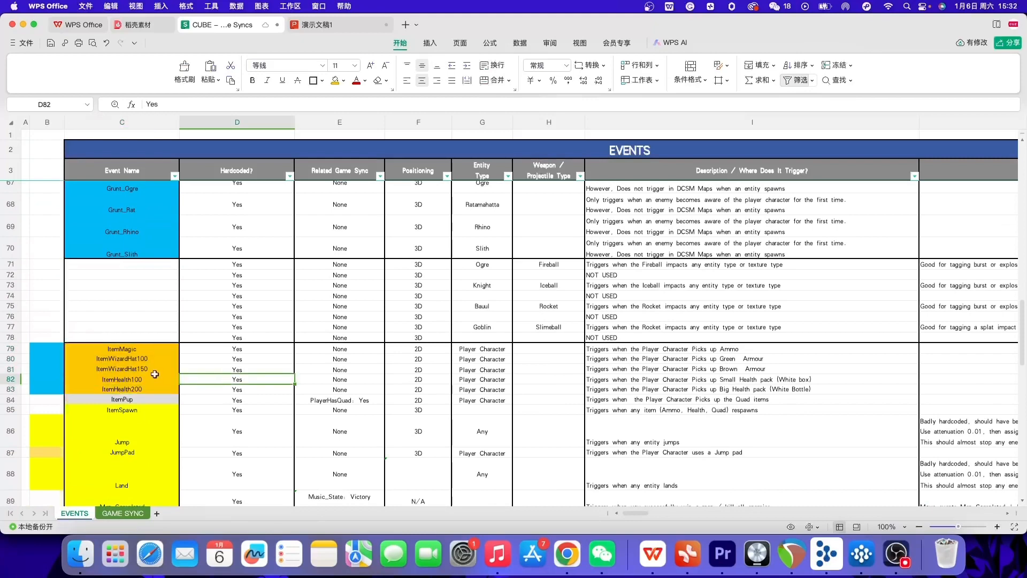
scroll(207, 381, down, 7)
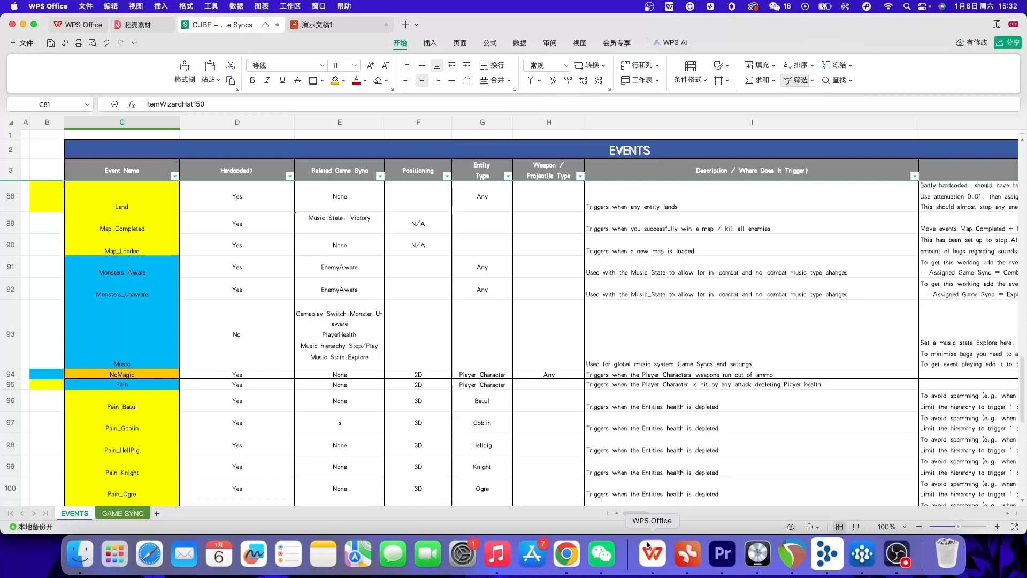
Switch to the cube mind map, examine its player, movement, NPC and Music branches, and return to the spreadsheet
click(682, 550)
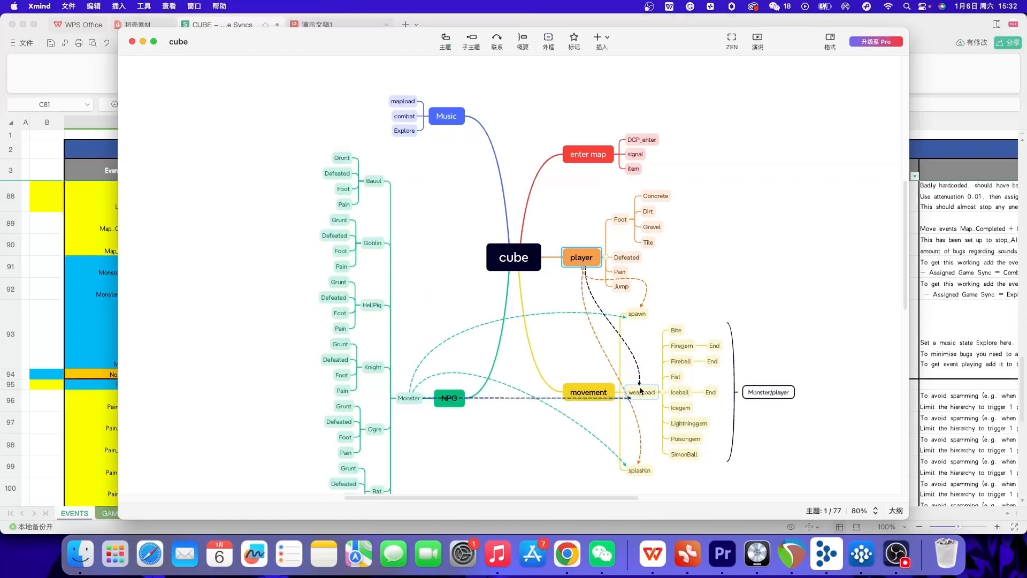
scroll(624, 294, down, 1)
scroll(623, 293, down, 2)
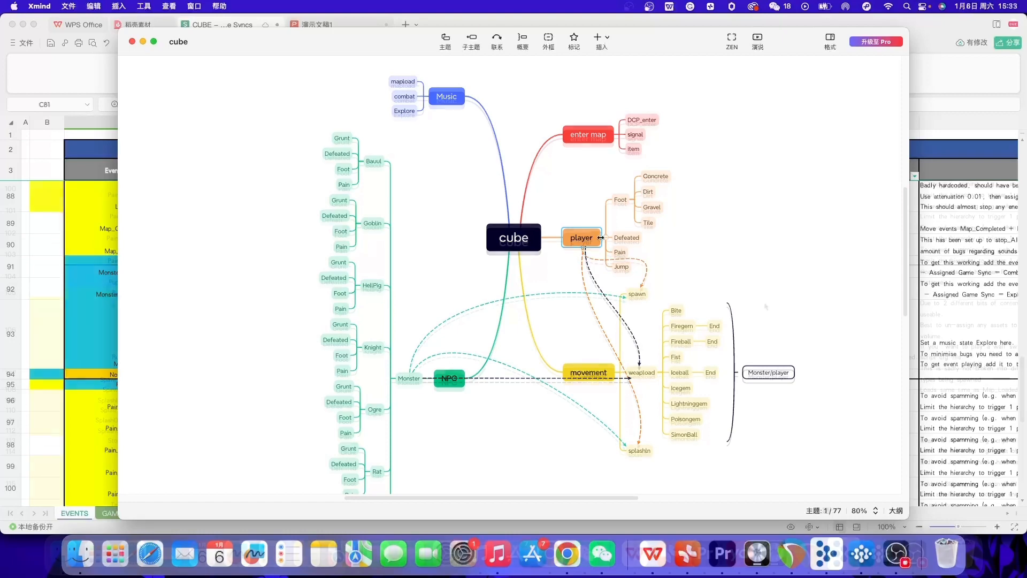
scroll(943, 325, down, 5)
click(943, 325)
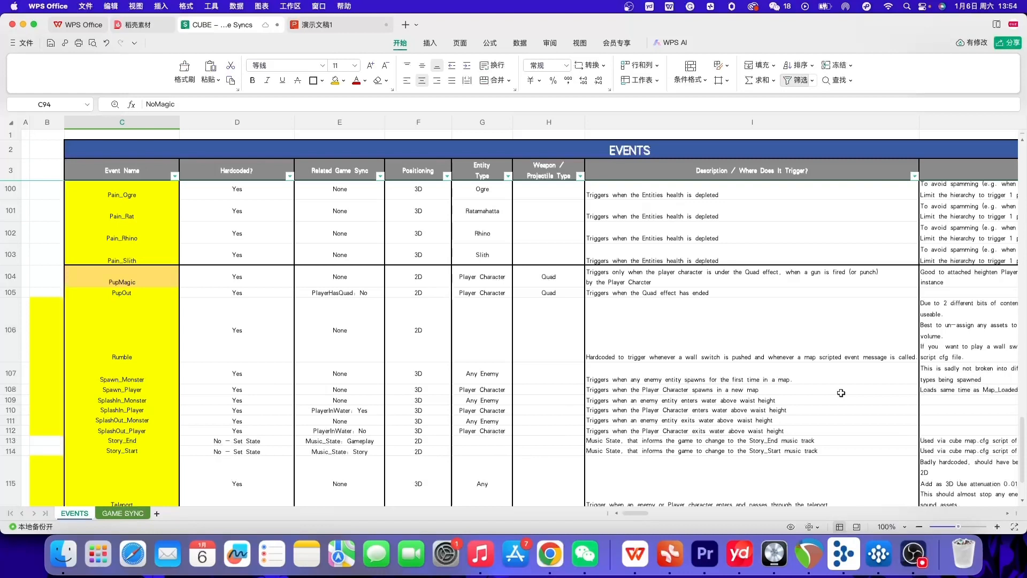
Switch to the footplayer project in REAPER and view the ReaEQ settings on the Snow 01 track
click(810, 546)
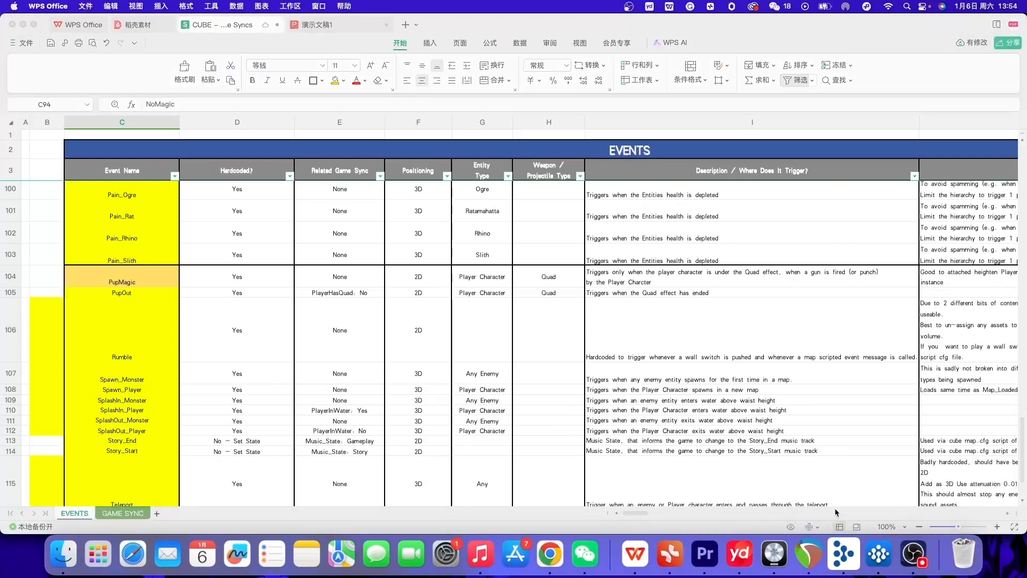
click(43, 554)
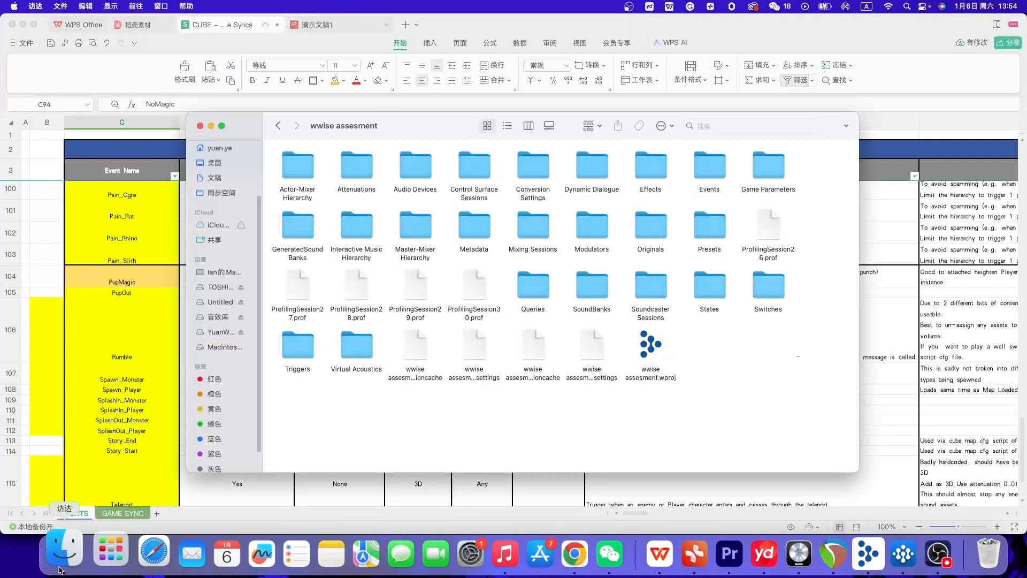
click(810, 553)
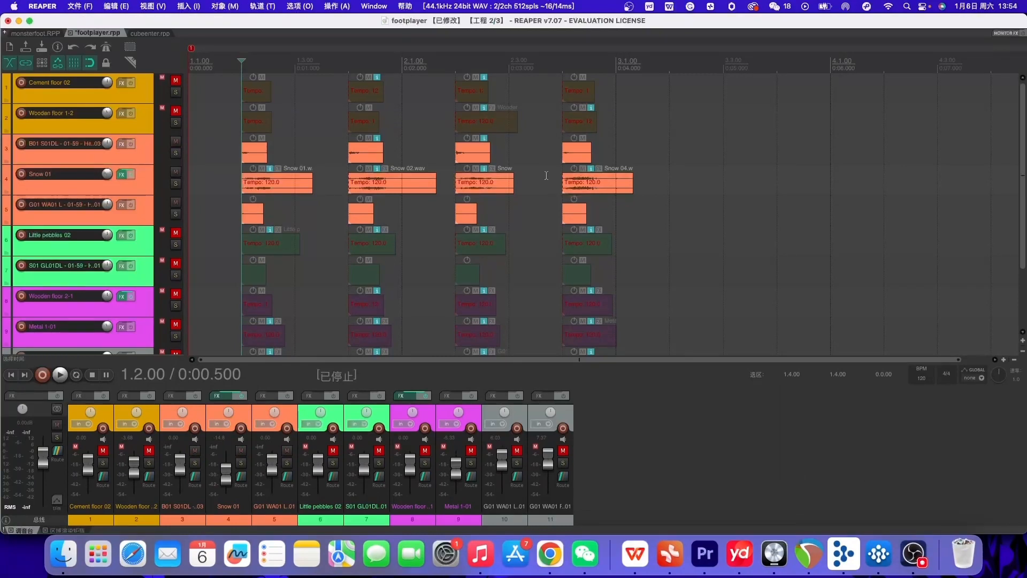
scroll(582, 216, up, 1)
scroll(577, 218, down, 2)
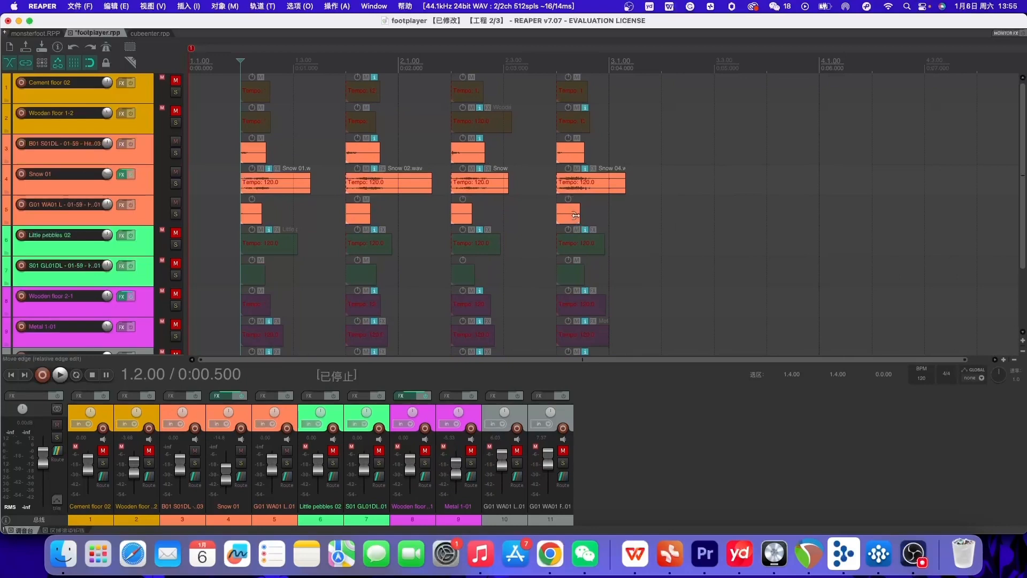
click(120, 175)
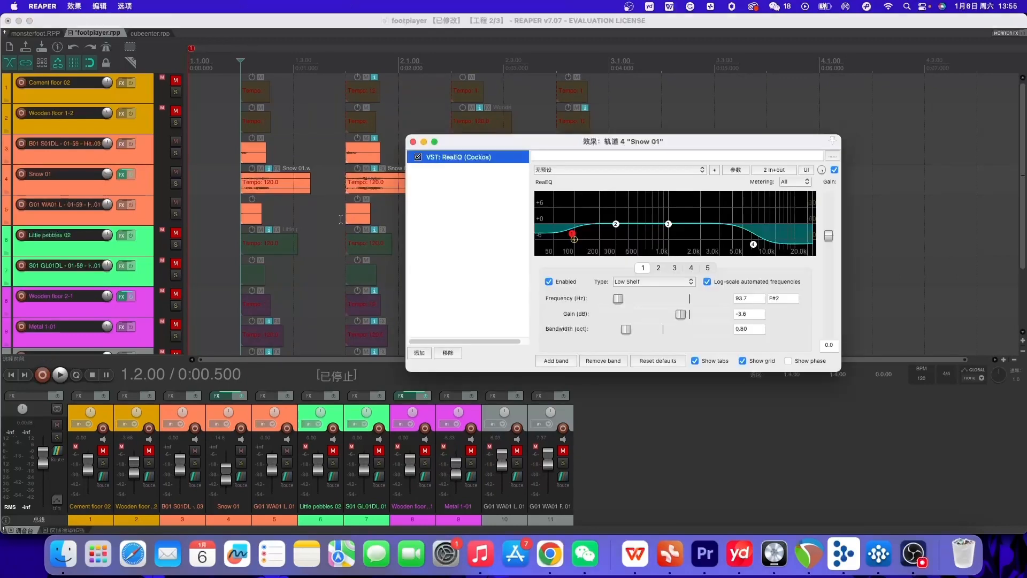
click(413, 142)
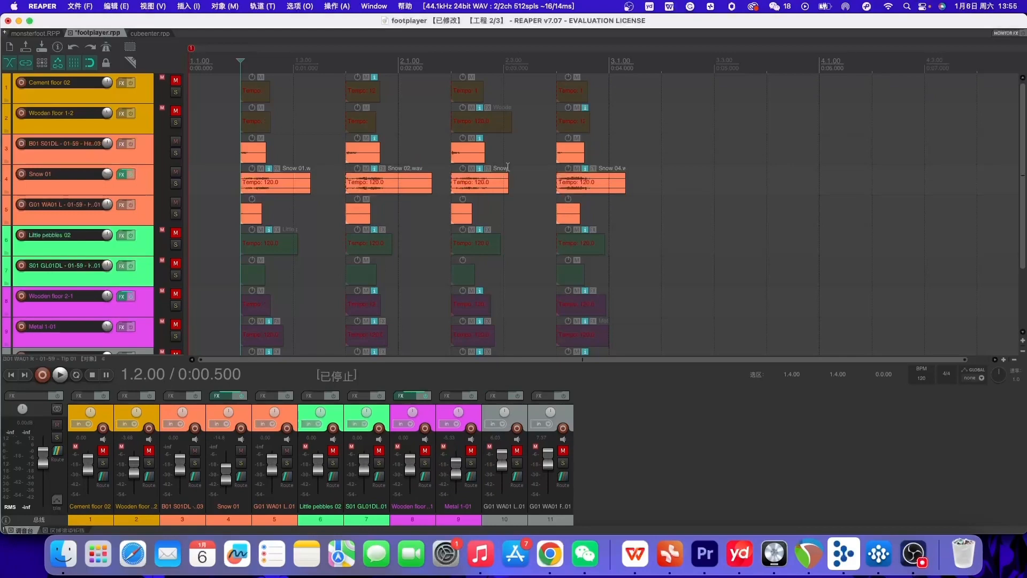
Solo the B01 S01DL heel track and play it from 1.2.00
click(133, 144)
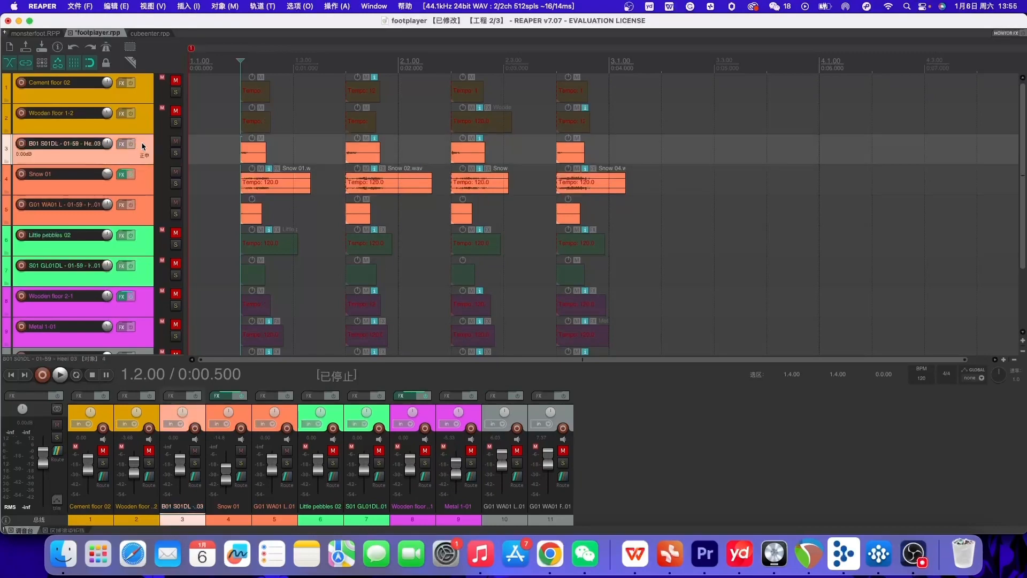
click(146, 207)
click(136, 157)
shift+click(141, 207)
click(293, 212)
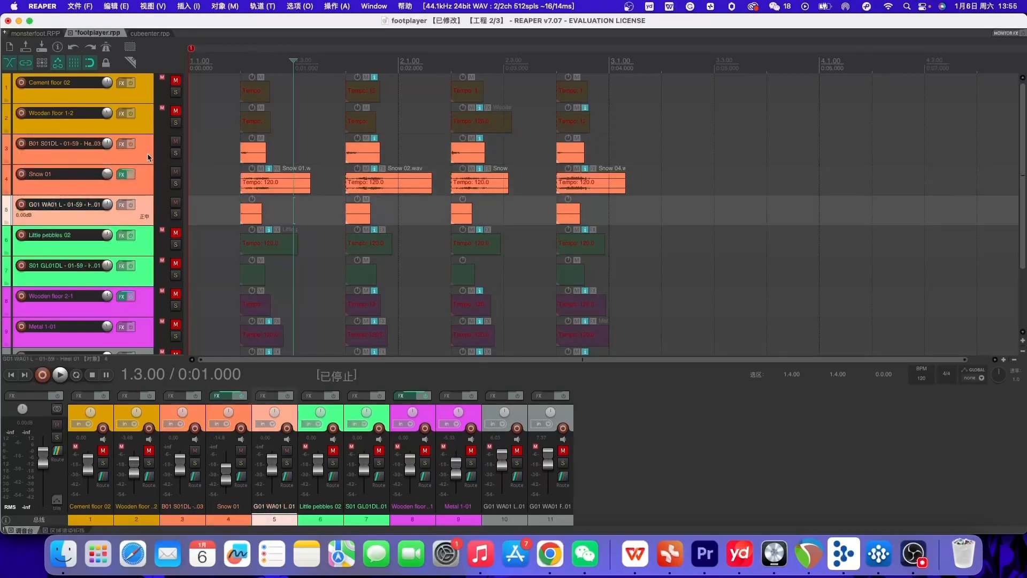
click(175, 153)
click(235, 65)
key(space)
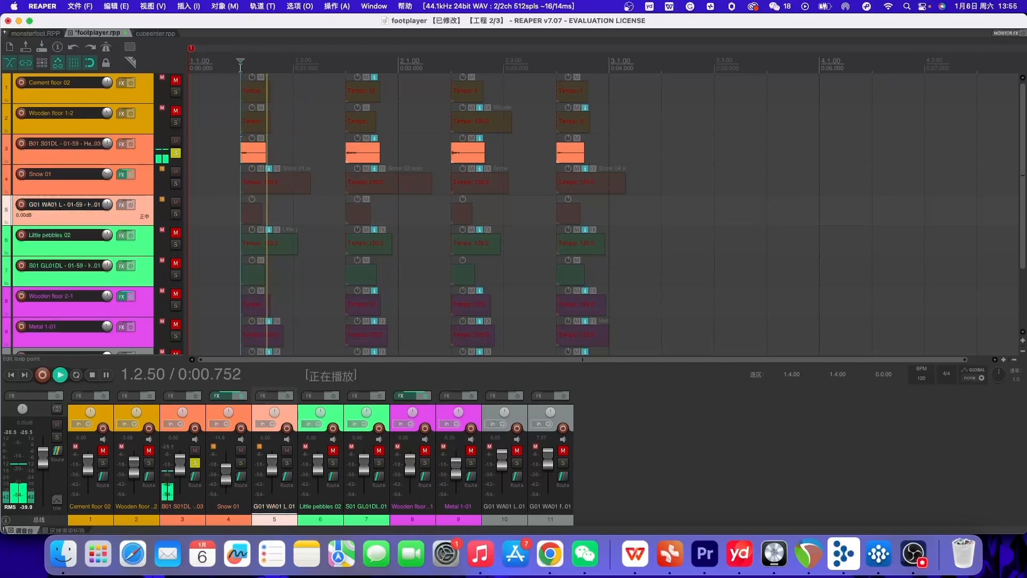
key(space)
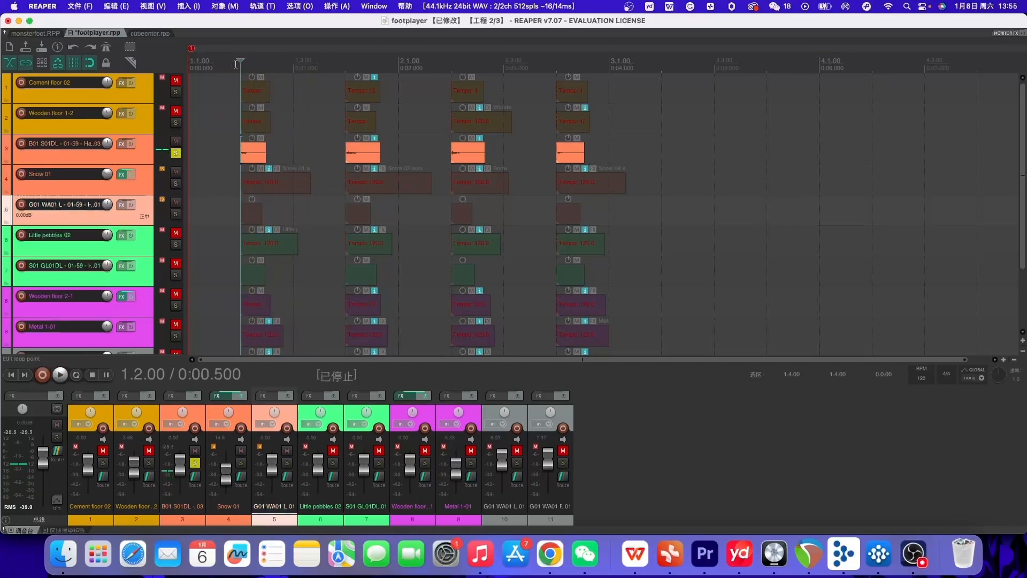
Make a time selection from 1.1.00 to 1.2.00 and play the soloed heel track from the project start
drag(240, 61, 199, 63)
key(space)
key(space)
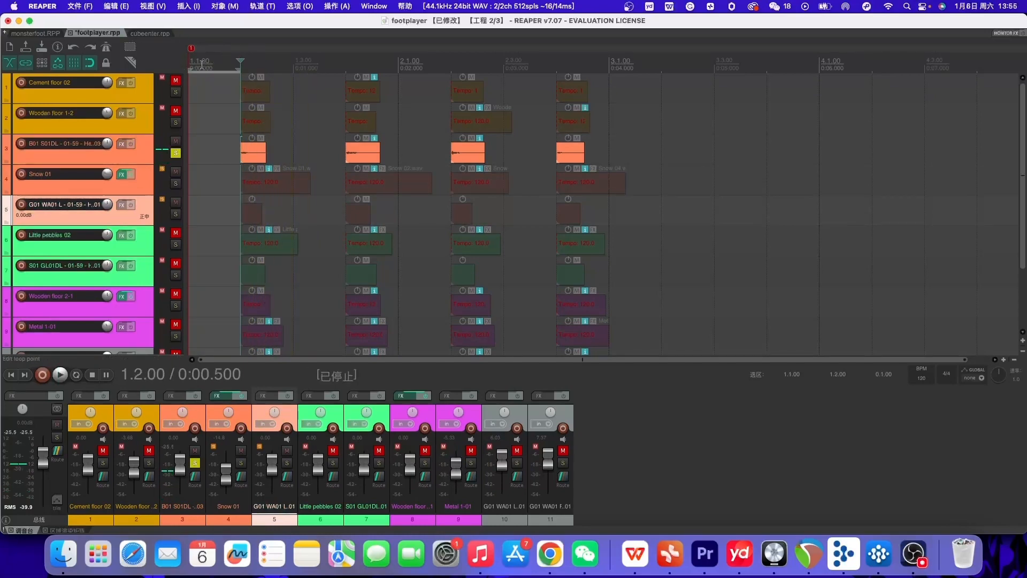
click(198, 63)
key(space)
key(space)
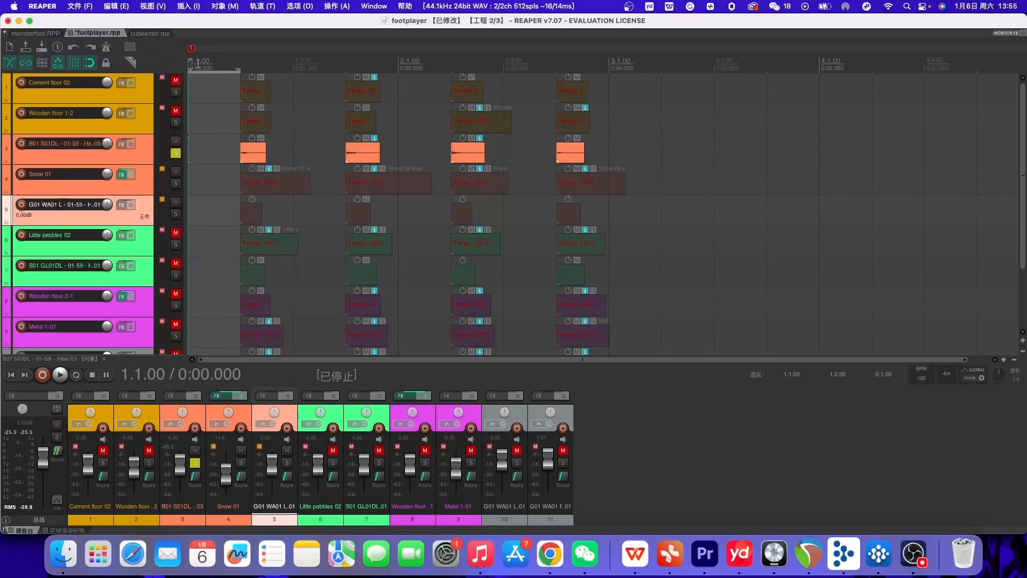
Solo the Snow 01 track together with the B01 S01DL track and play both layers
click(175, 183)
key(space)
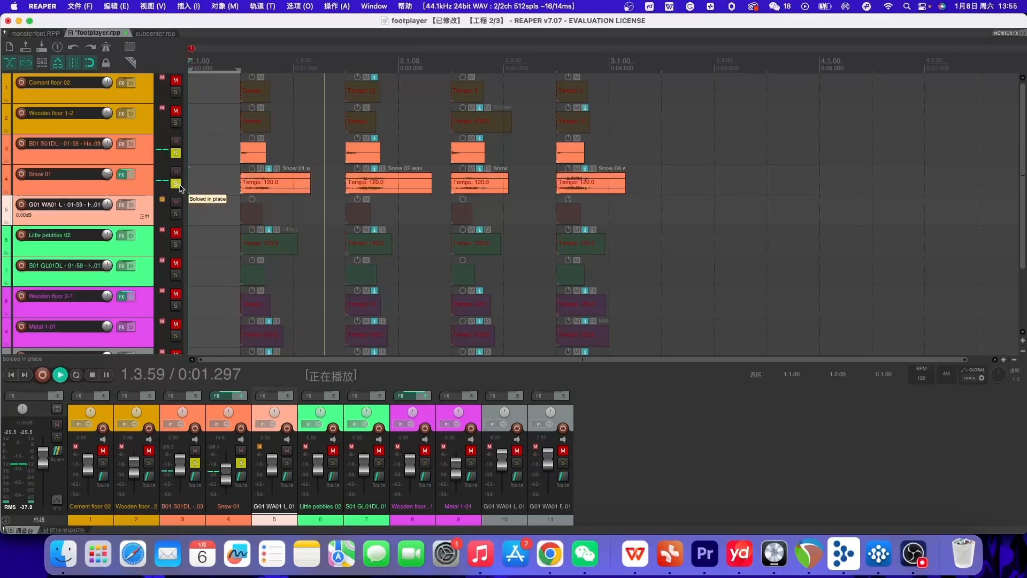
key(space)
key(space)
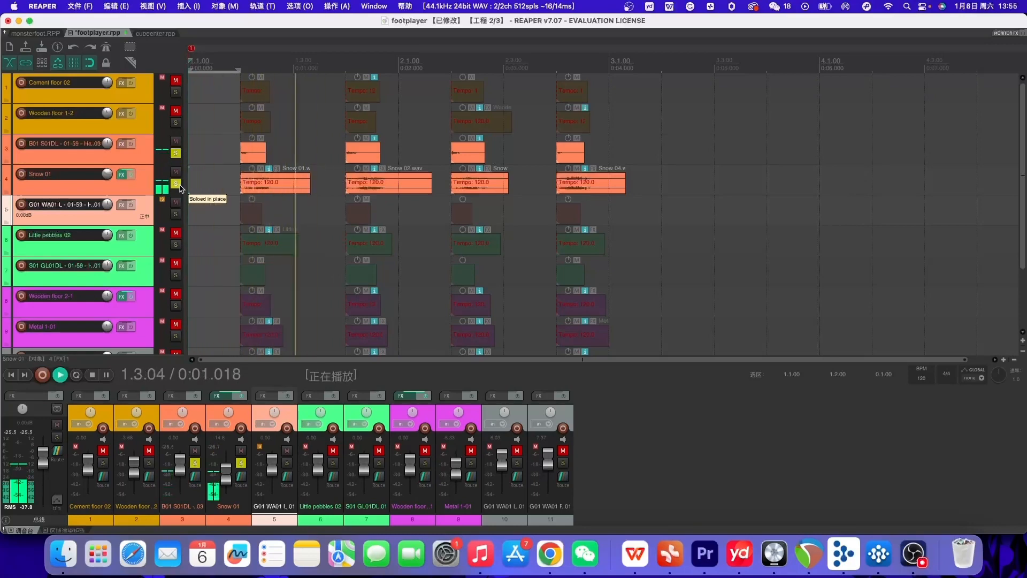
key(space)
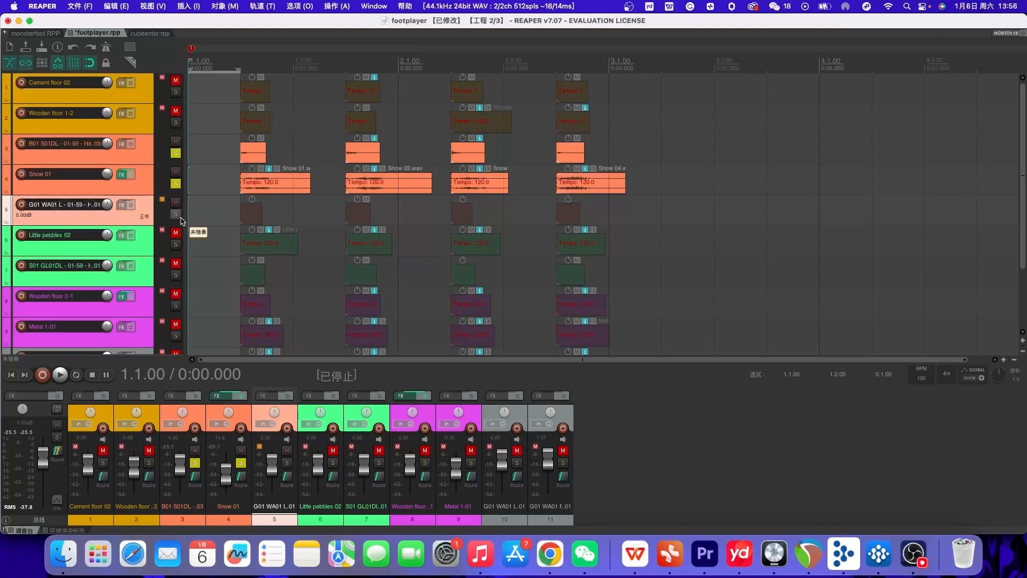
Solo the G01 WA01 L track, unsolo Snow 01 and B01 S01DL, and play the remaining layer alone
click(179, 217)
key(space)
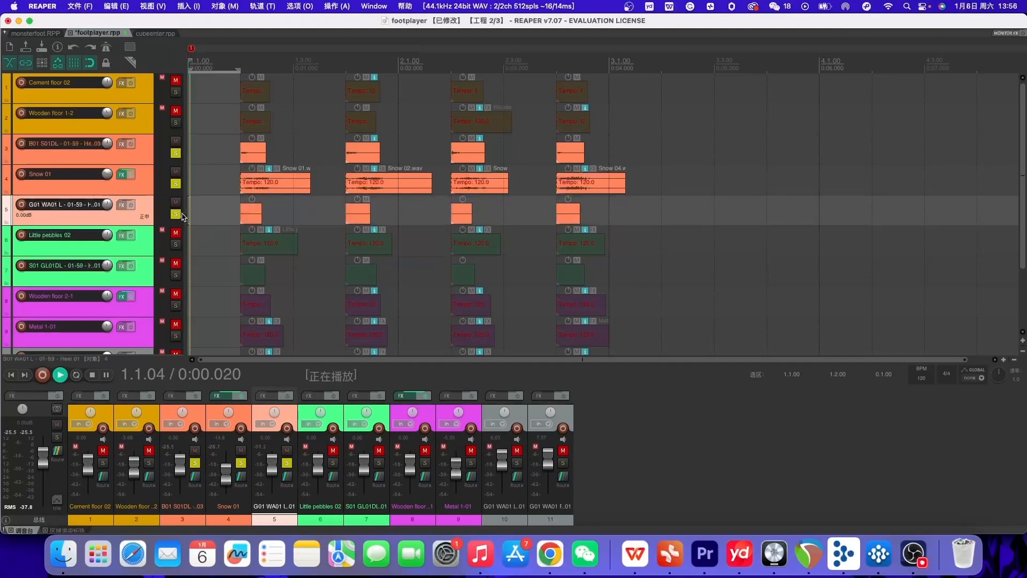
key(space)
click(176, 183)
click(177, 154)
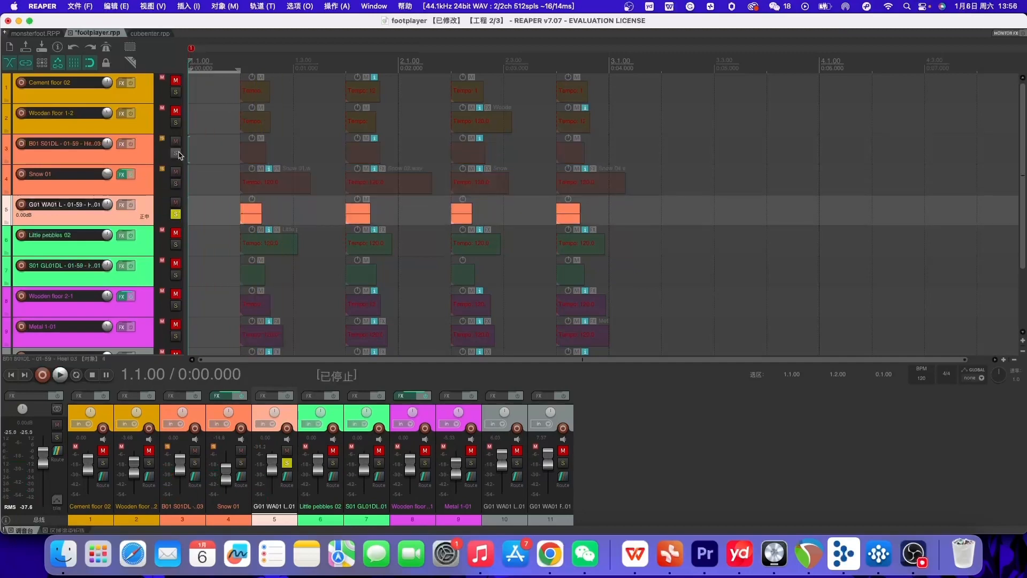
key(space)
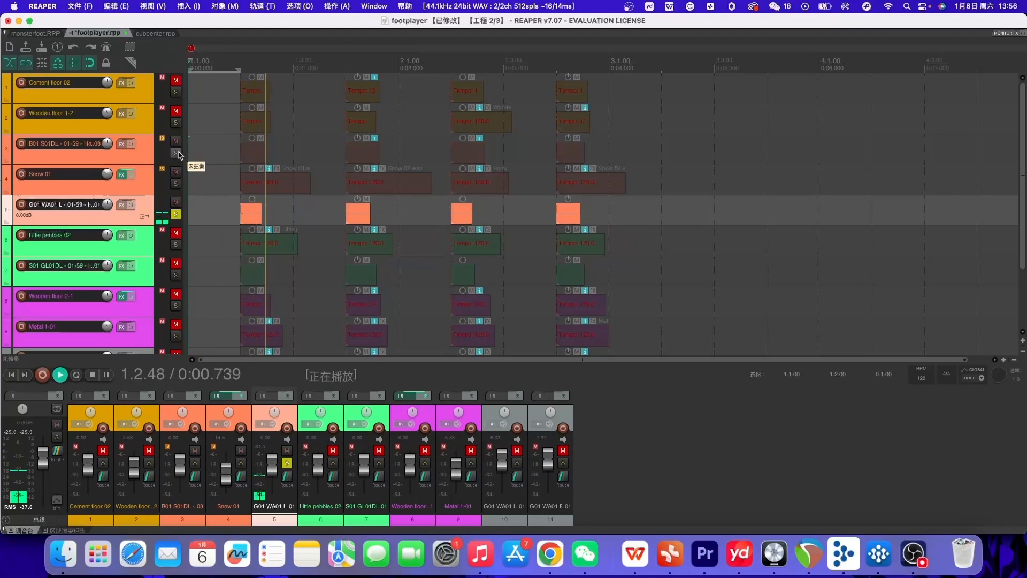
key(space)
key(space)
key(space)
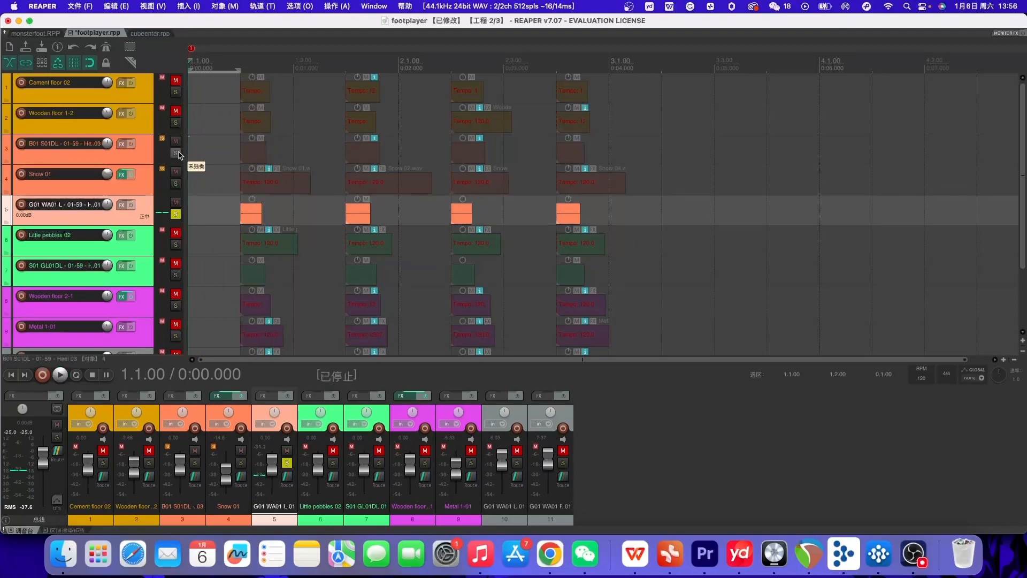
Solo the B01 S01DL and Snow 01 tracks again and play all three snow footstep layers together
click(176, 153)
click(176, 184)
key(space)
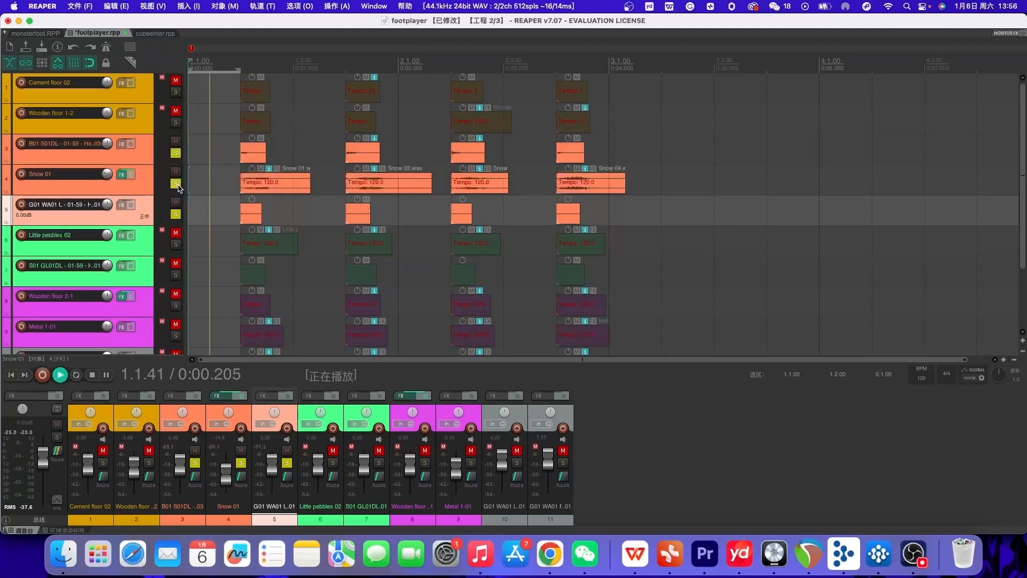
key(space)
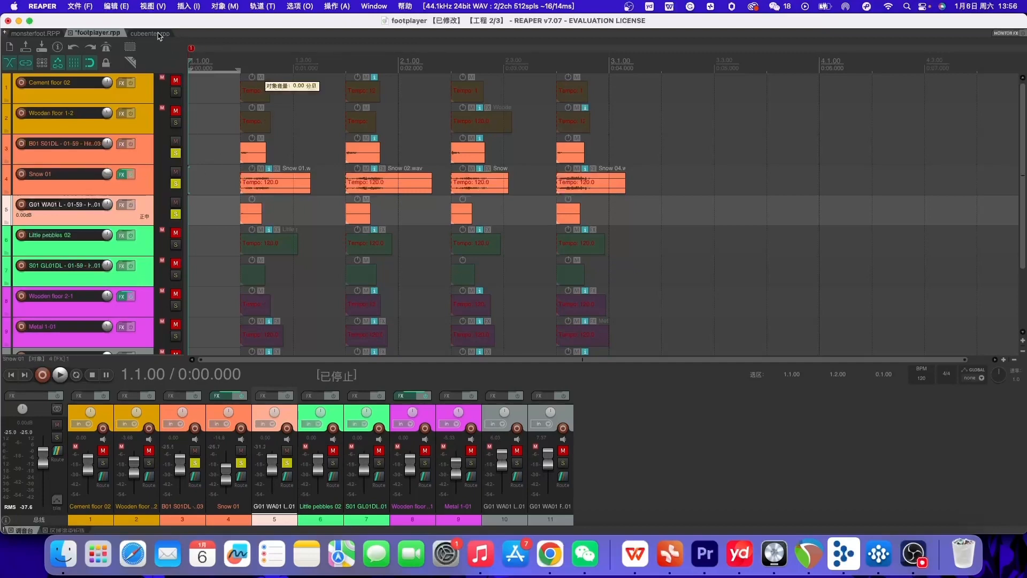
Switch to the cubeenter project and view the ReaEQ and Distortion settings on the ZOOM0030_LR track
key(ctrl+Tab)
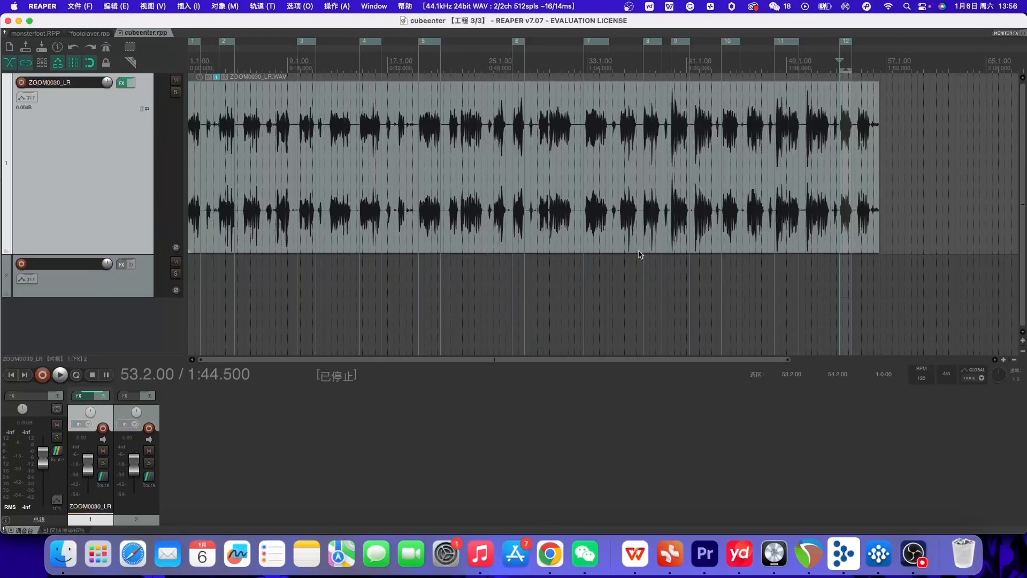
click(122, 82)
click(277, 269)
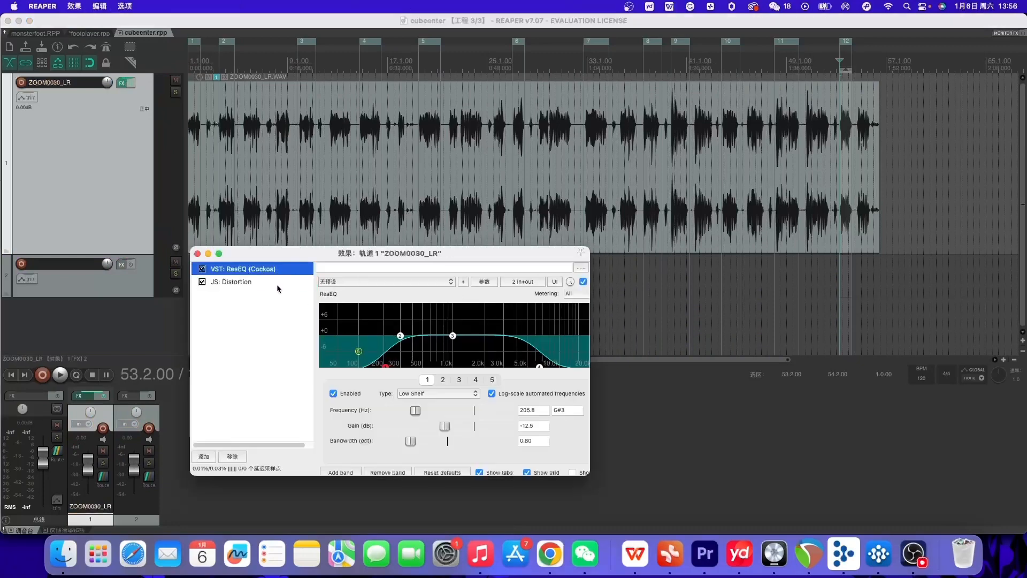
click(277, 284)
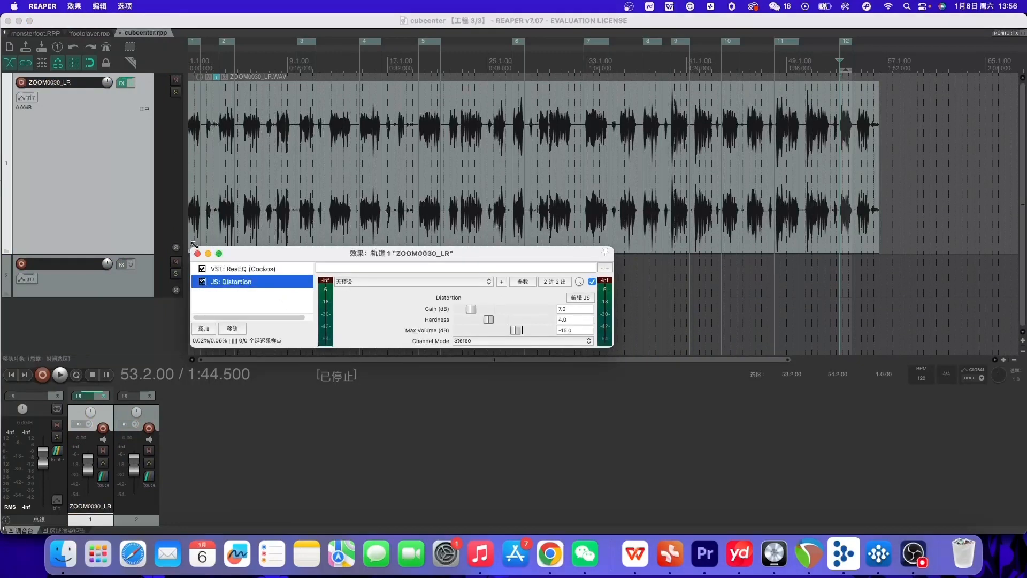
click(198, 254)
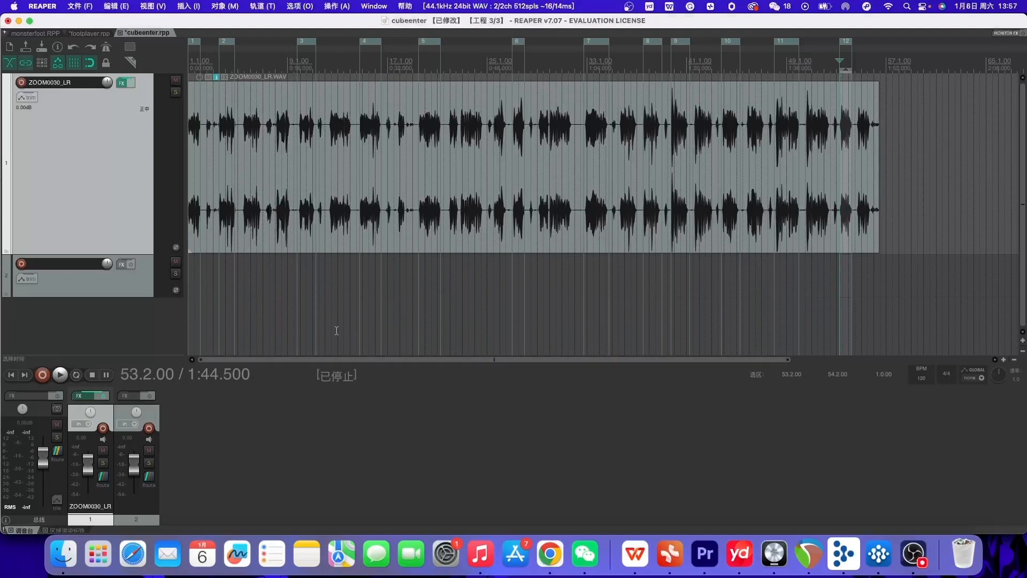
Play the ZOOM0030_LR voice recording from just before region 3 and stop playback
click(299, 63)
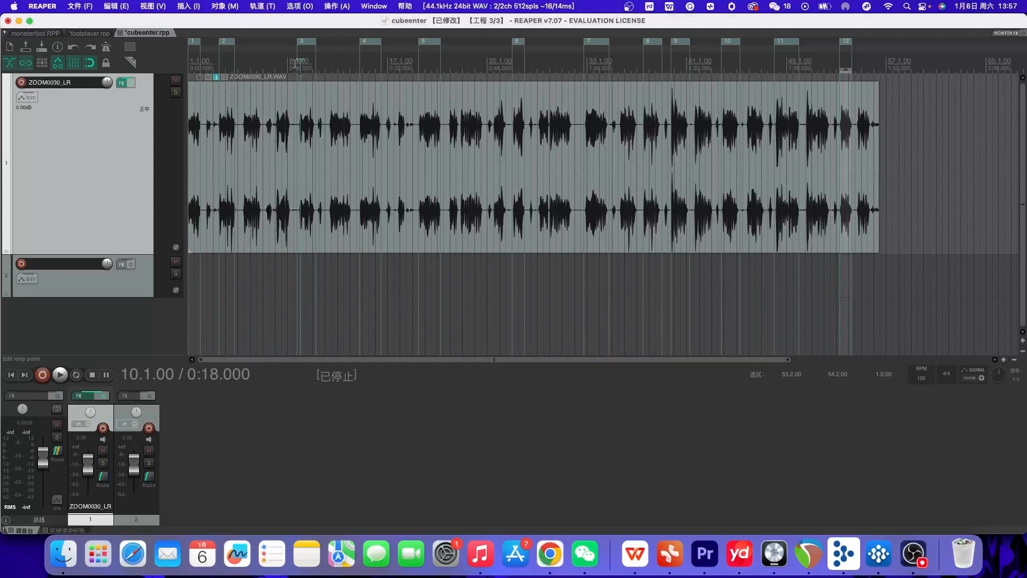
click(294, 63)
key(space)
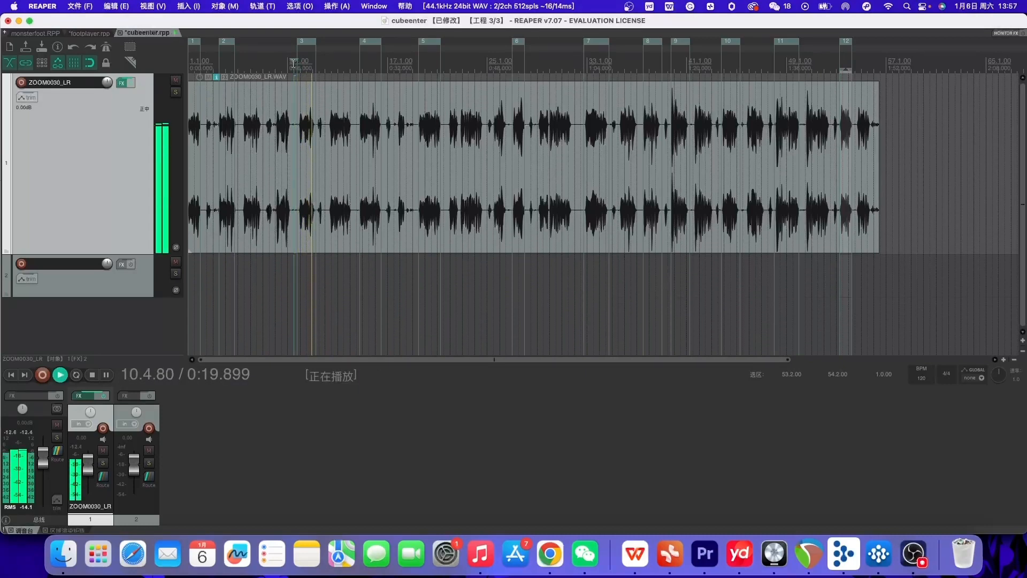
key(space)
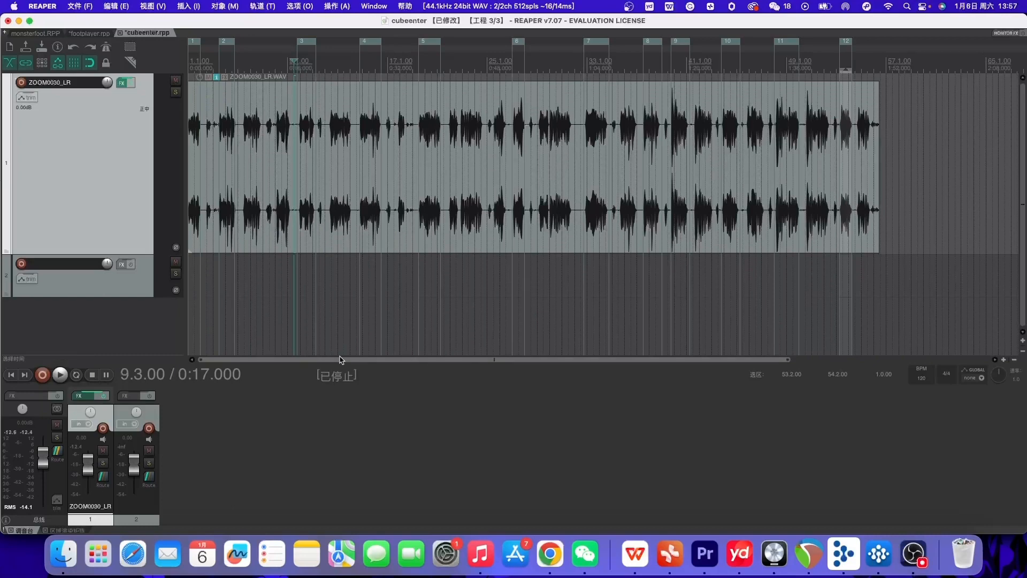
Switch to Logic Pro and view the track arrangement of the main music project
click(777, 551)
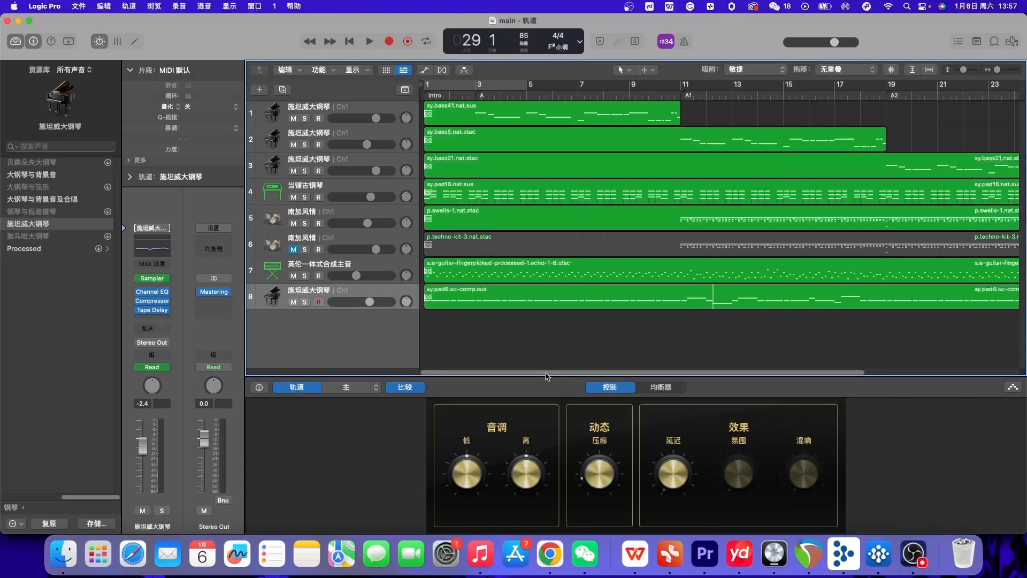
drag(547, 377, 542, 379)
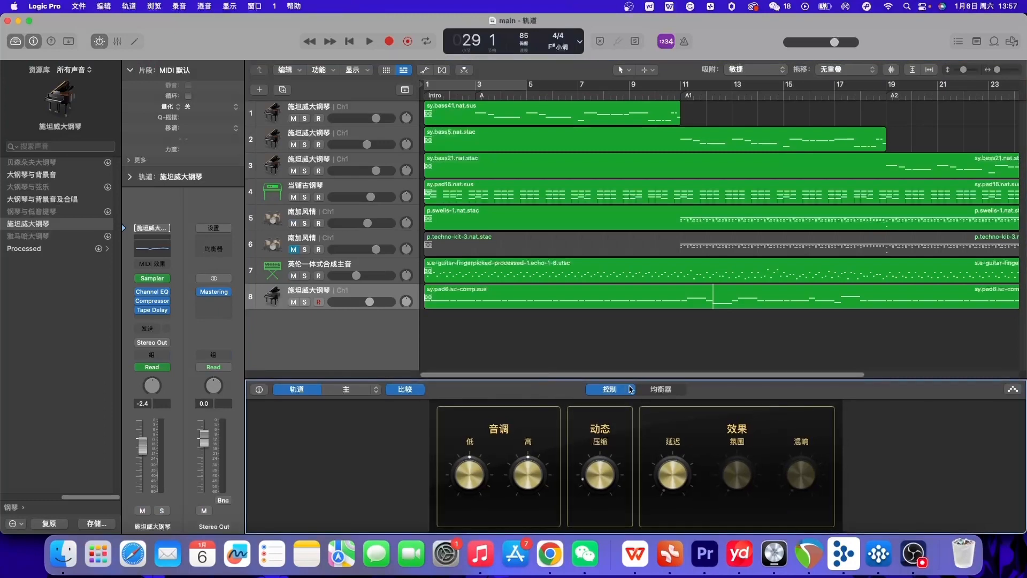
Switch to Wwise and collapse the MAP, Monster, Player and Music branches to show the overall audio hierarchy
click(878, 543)
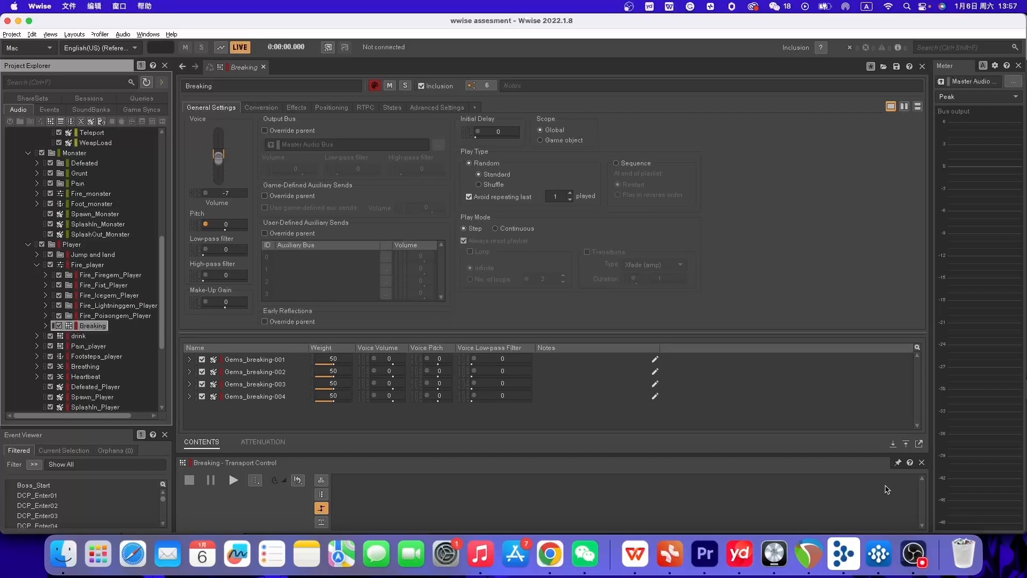
scroll(57, 288, up, 5)
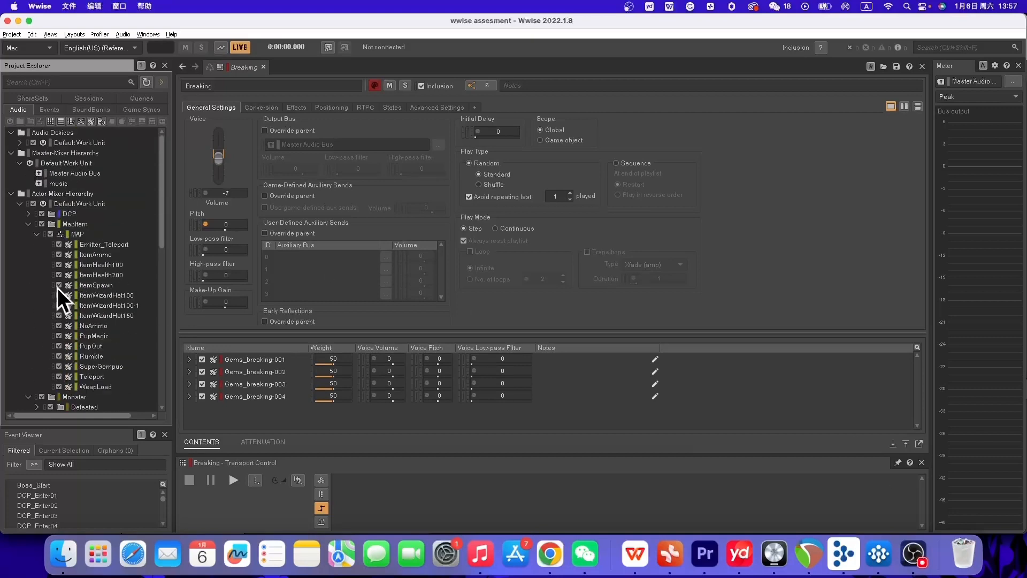
click(35, 234)
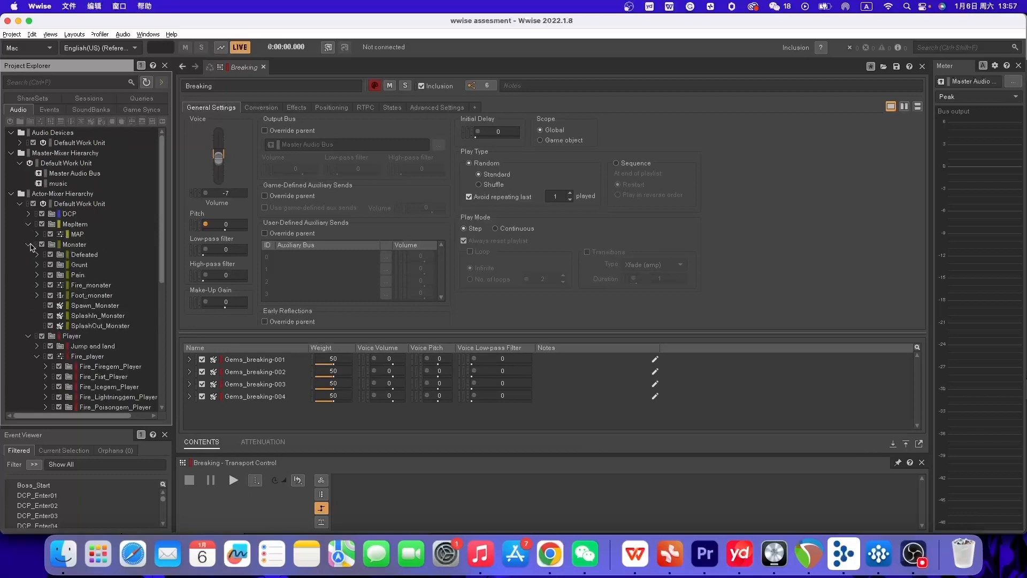
click(29, 254)
click(28, 255)
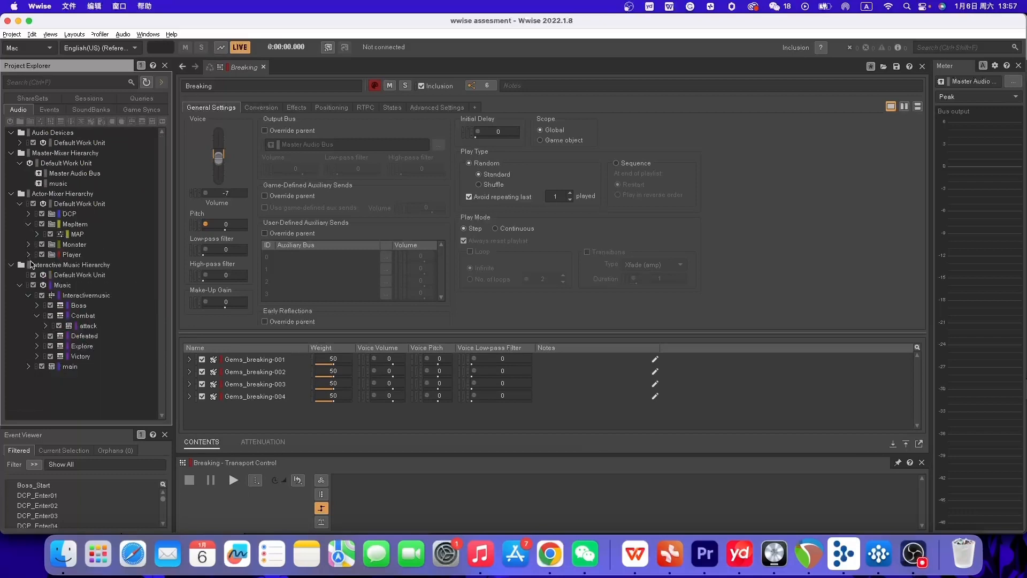
click(20, 284)
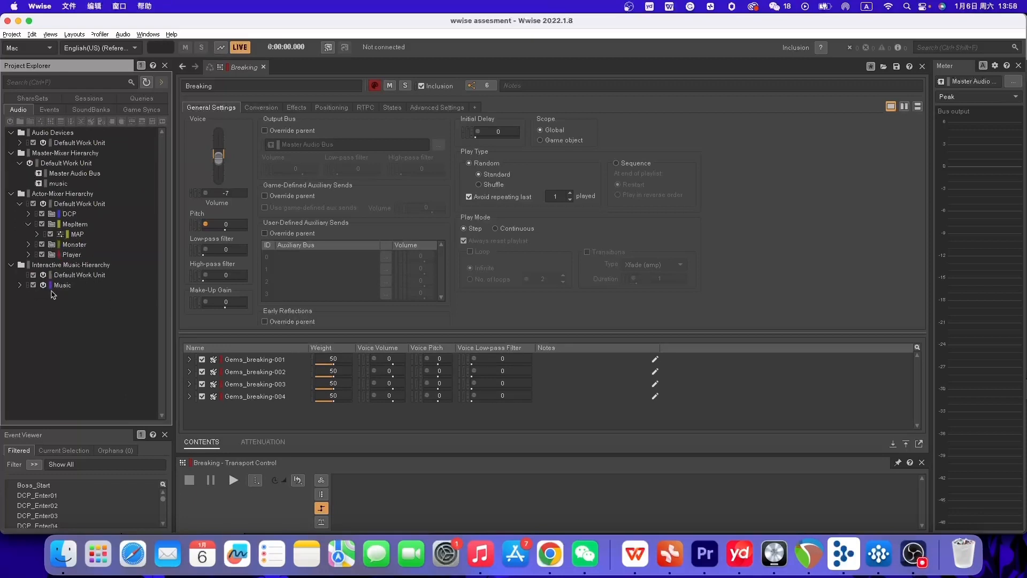
Look through the project's Events hierarchy, compare it with the Audio hierarchy, and return to the audio objects
click(49, 109)
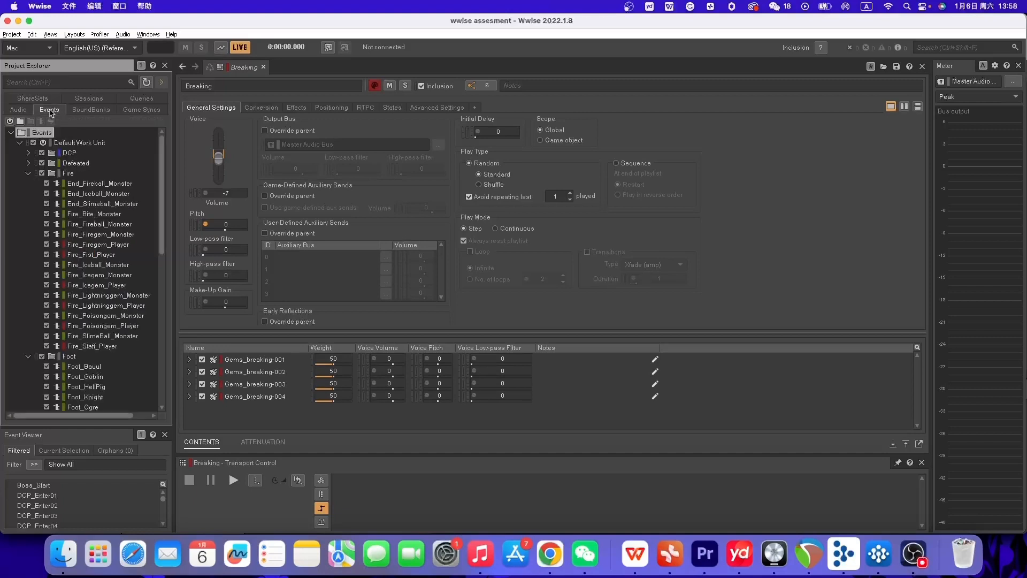
scroll(111, 214, down, 5)
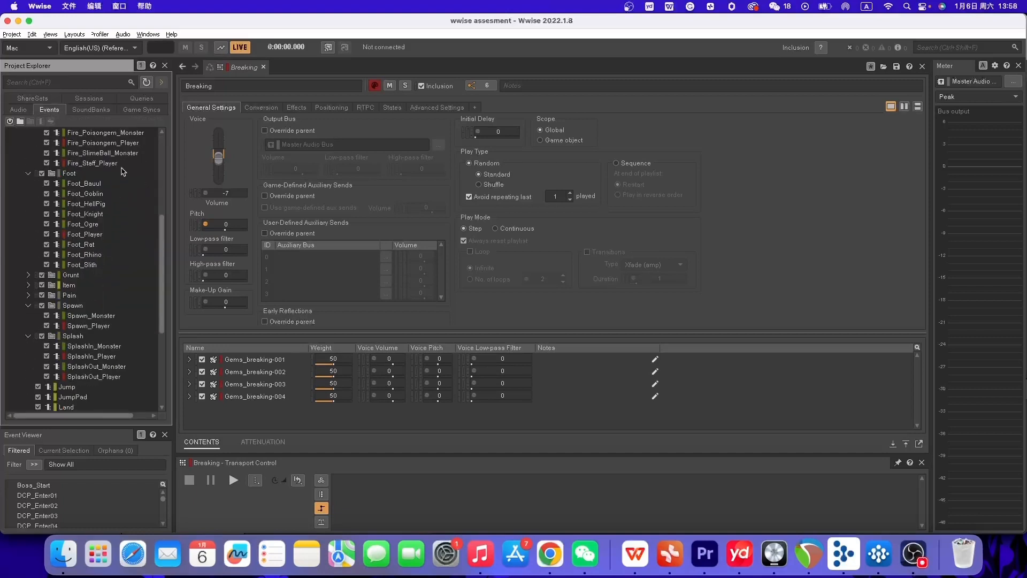
click(19, 110)
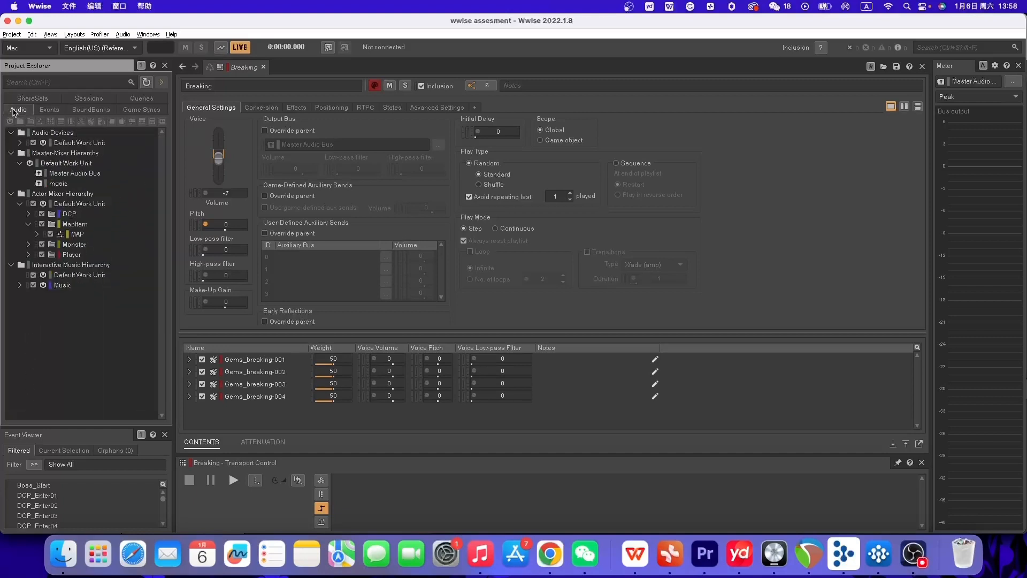
click(44, 111)
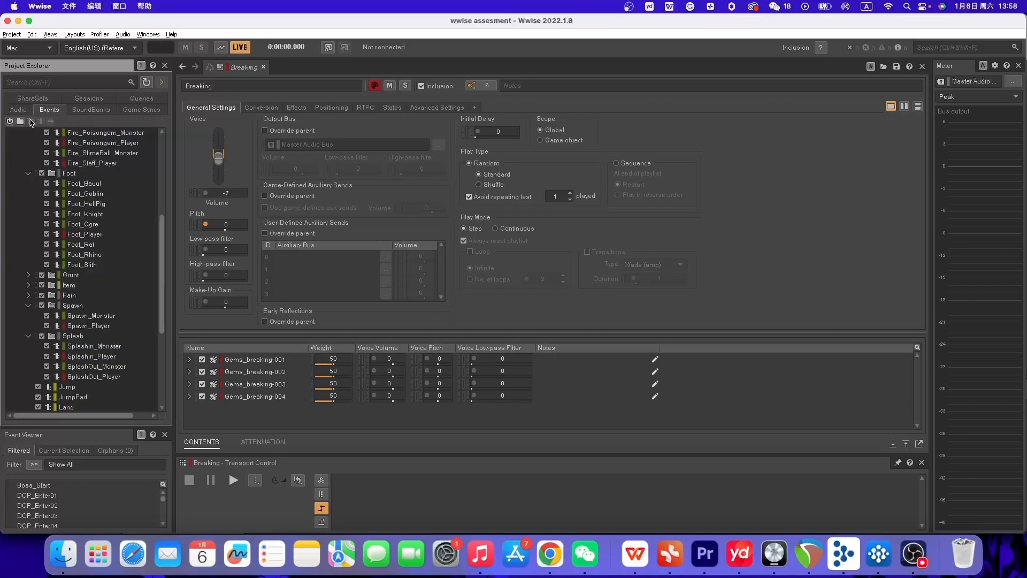
click(31, 113)
click(46, 112)
click(27, 111)
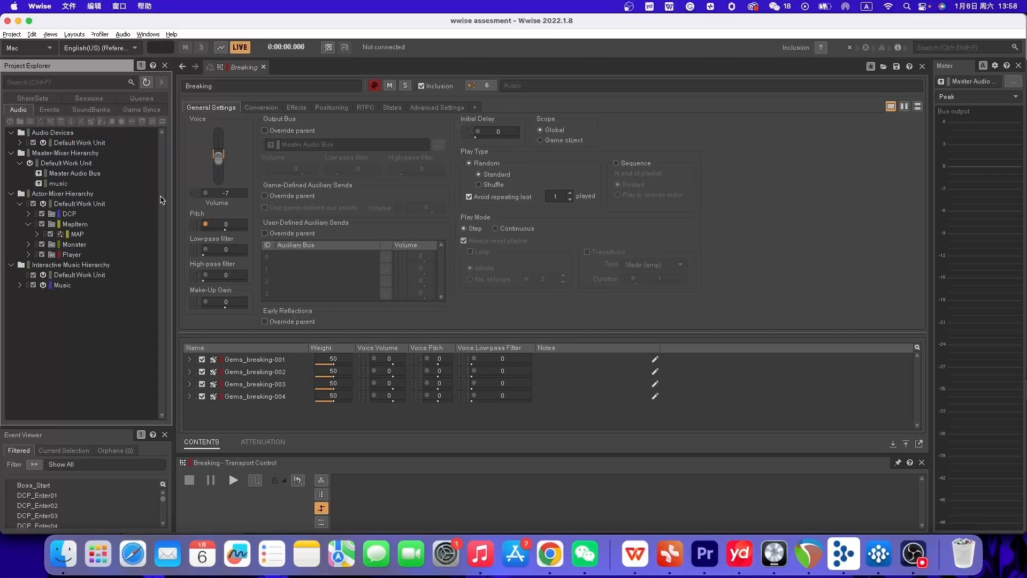
Select the Breaking container under Player > Fire_player, view its Voice Pitch Randomizer settings and close them
click(28, 255)
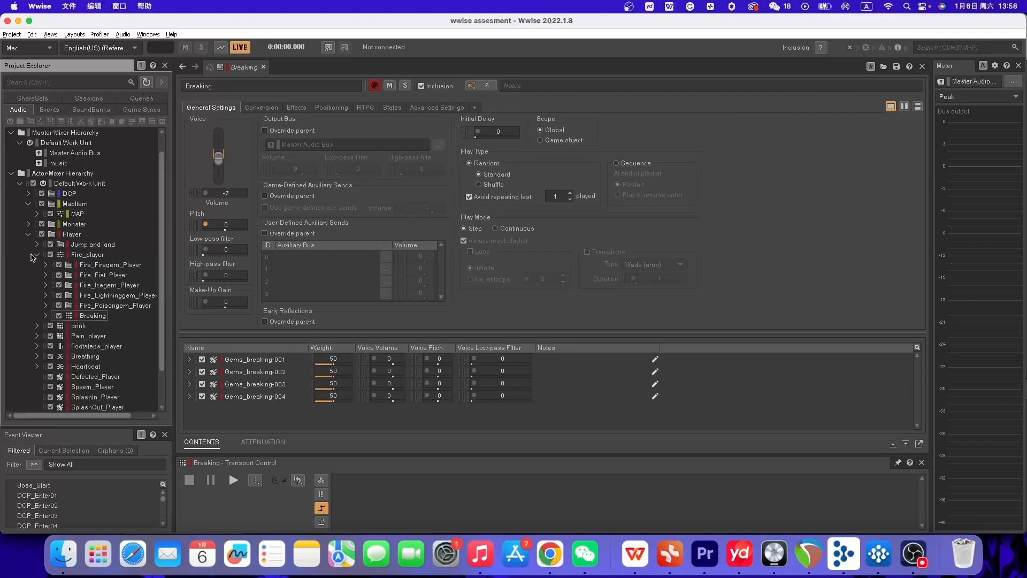
scroll(101, 314, down, 2)
click(99, 286)
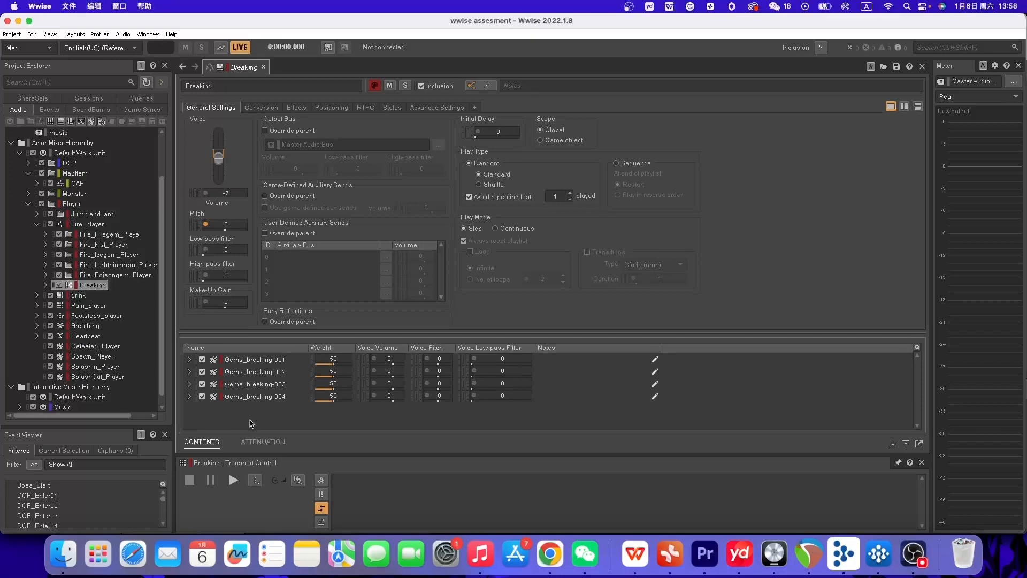
click(206, 225)
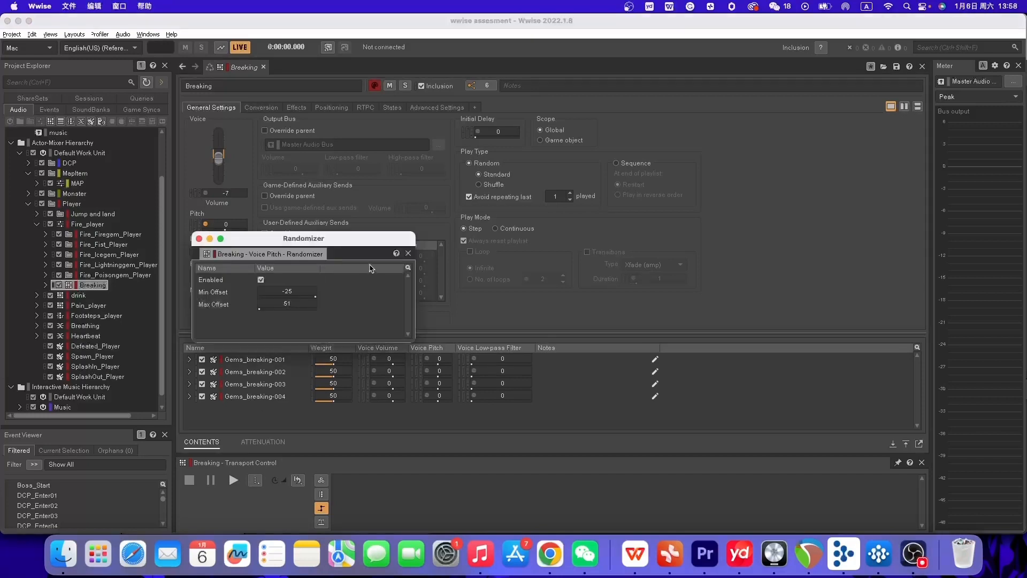
drag(238, 241, 324, 246)
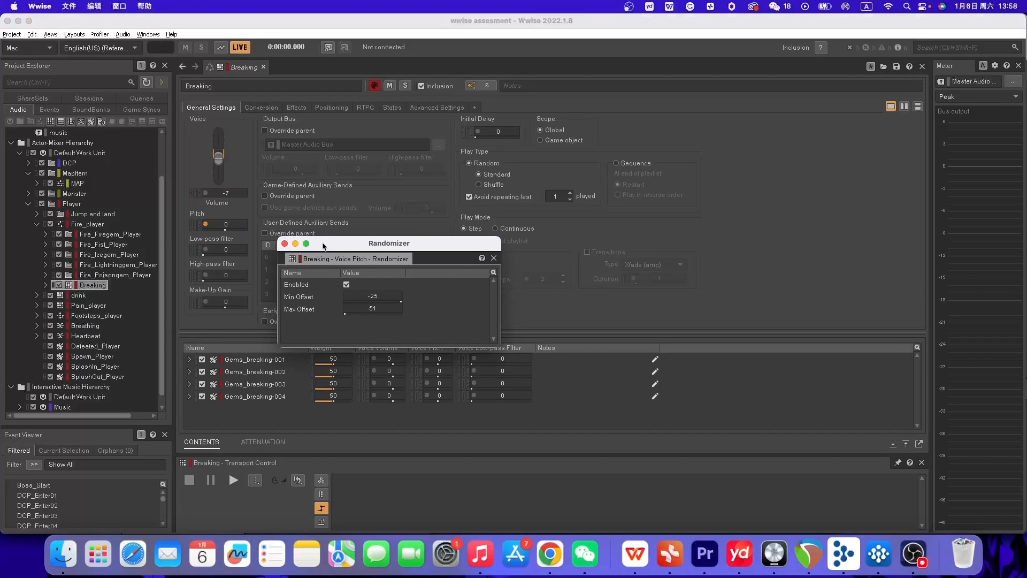
click(283, 244)
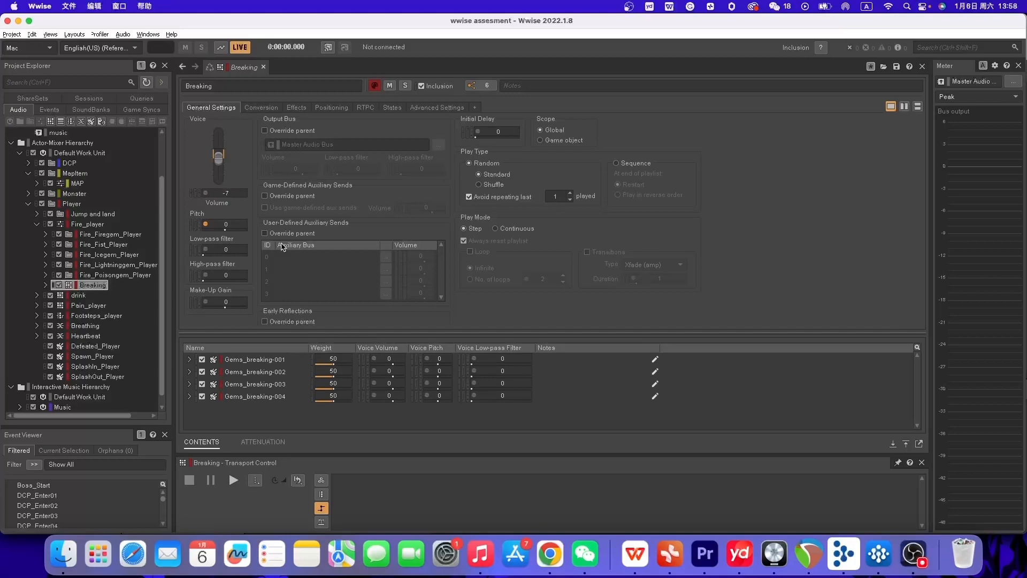
View the positioning of Emitter_Teleport in MAP and show the Volume and Low-pass filter curves of its Teleporter attenuation together
click(38, 183)
click(101, 194)
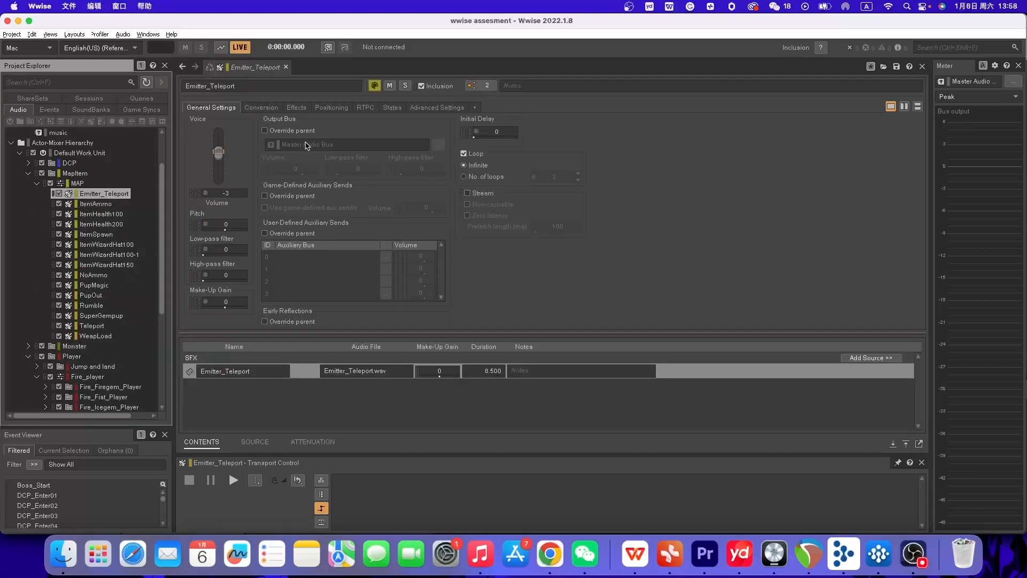
click(323, 108)
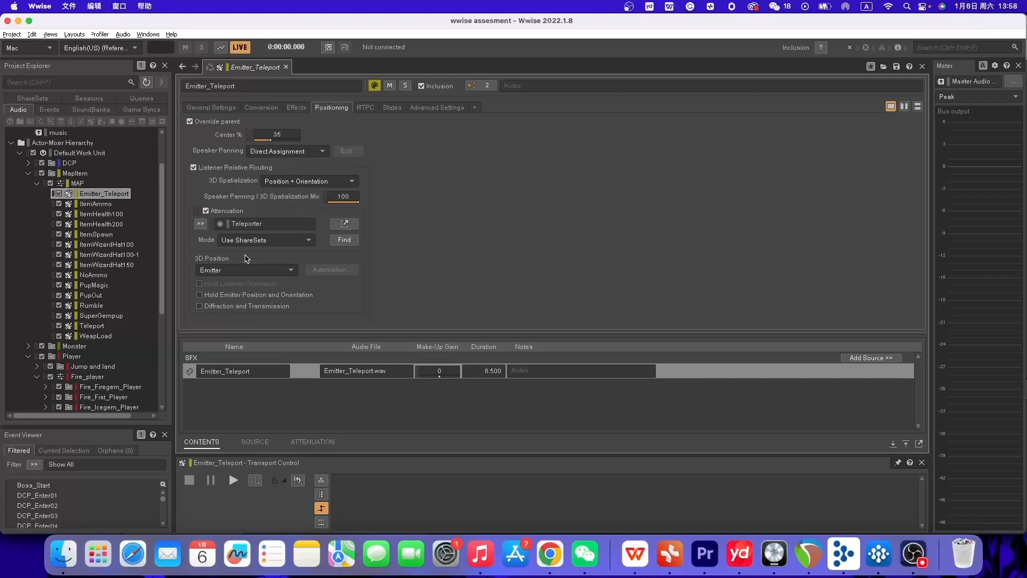
click(345, 224)
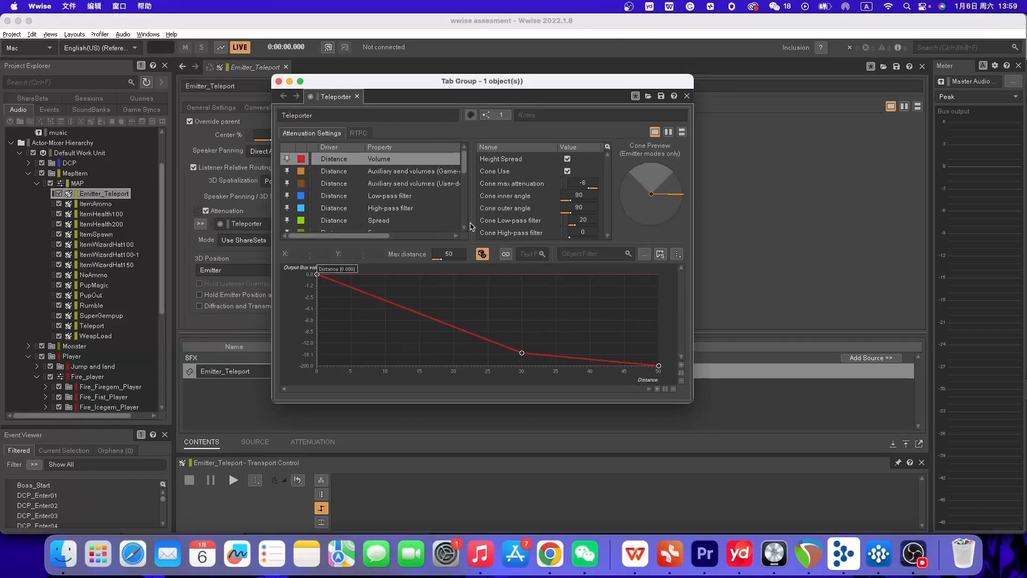
super+click(416, 199)
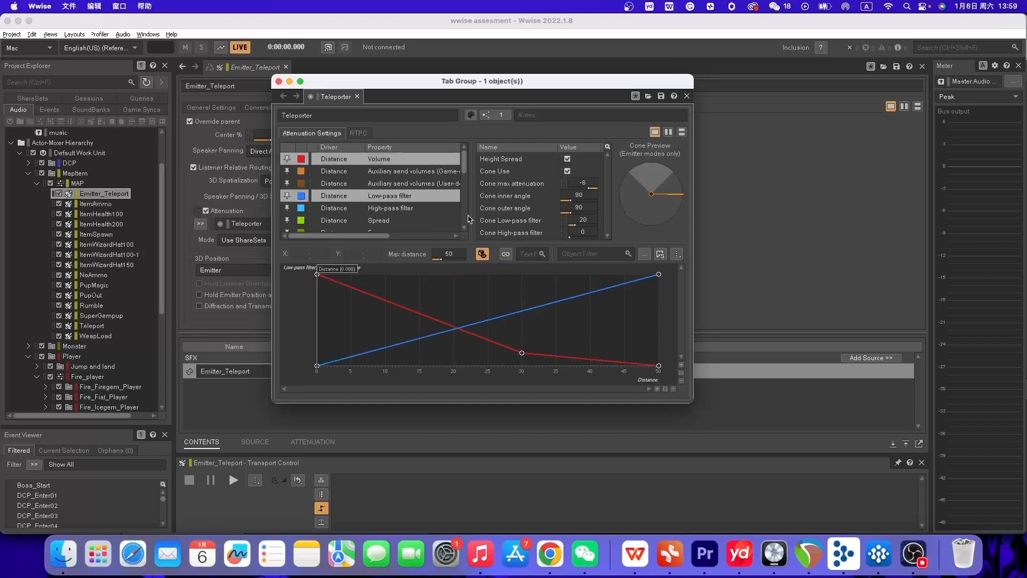
Play Emitter_Teleport while moving the emitter in the cone preview to a distance of about 24, stop playback and close the attenuation editor
click(231, 480)
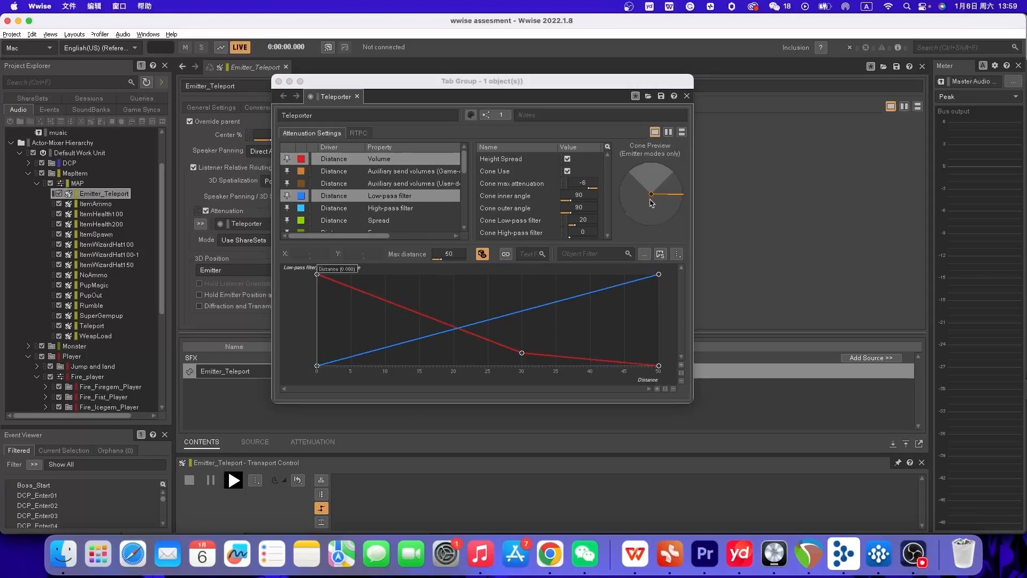
mouse_move(652, 194)
mouse_down()
mouse_move(651, 176)
mouse_move(652, 187)
mouse_move(637, 185)
mouse_move(661, 206)
mouse_move(650, 214)
mouse_move(665, 202)
mouse_up()
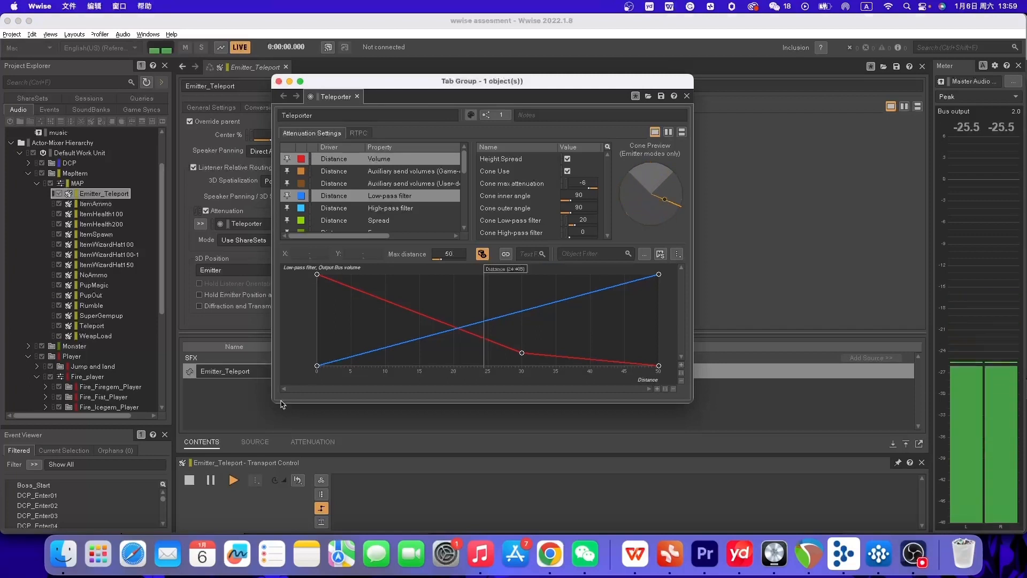
click(191, 481)
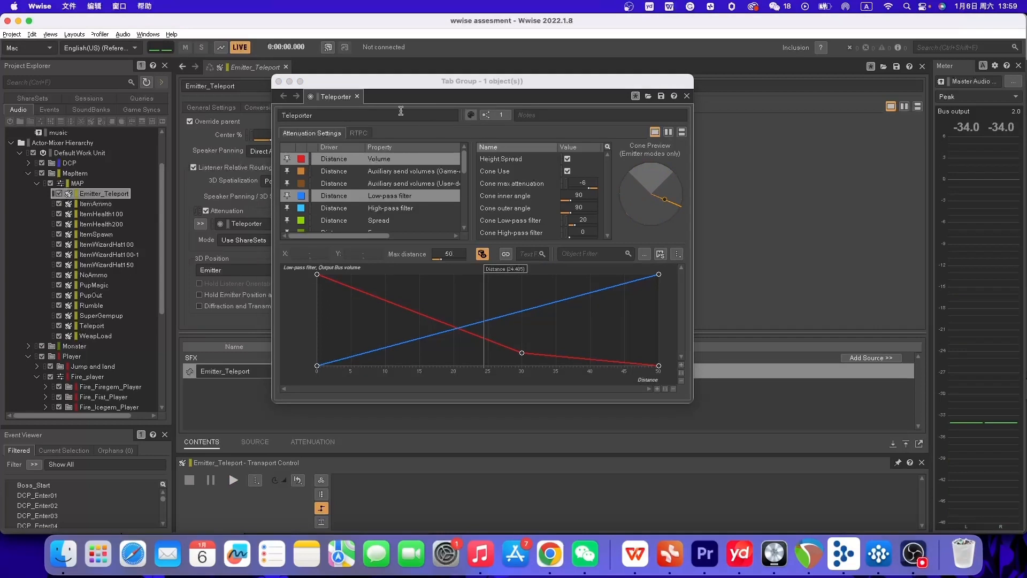
click(279, 81)
Expand the Monster folder to look over its sound objects and collapse it again
scroll(71, 254, down, 6)
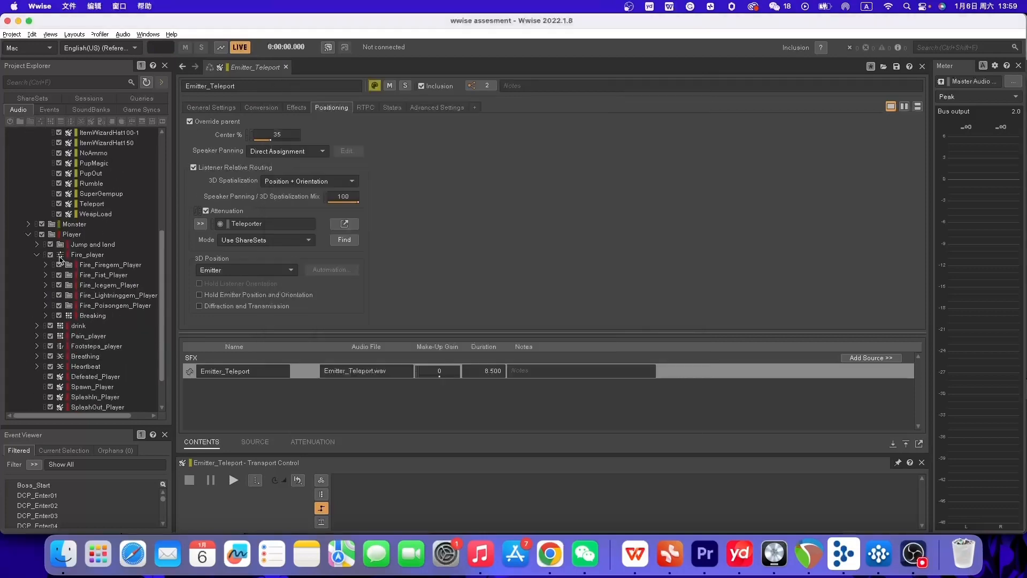
scroll(110, 274, up, 6)
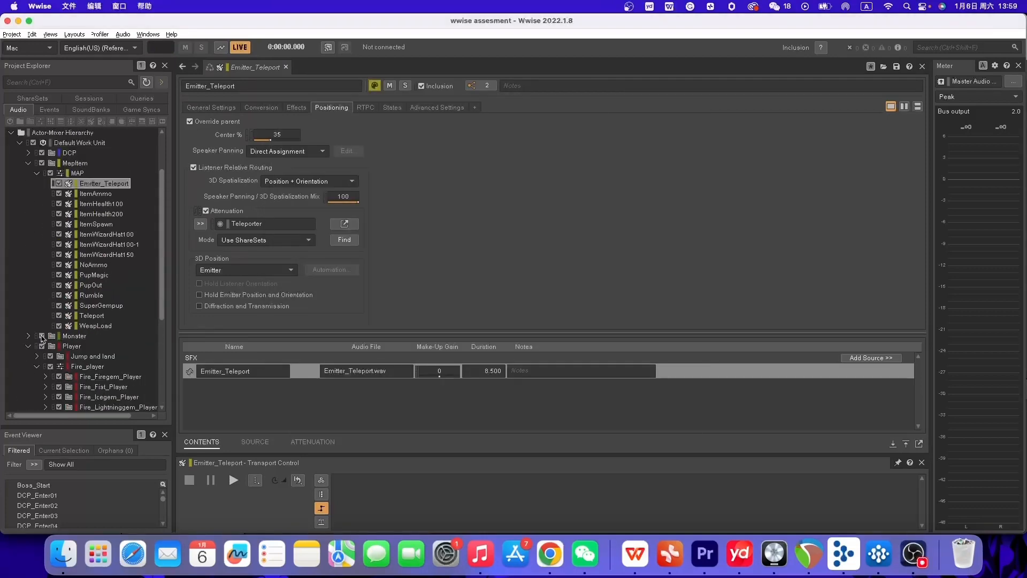
click(29, 337)
scroll(51, 267, down, 4)
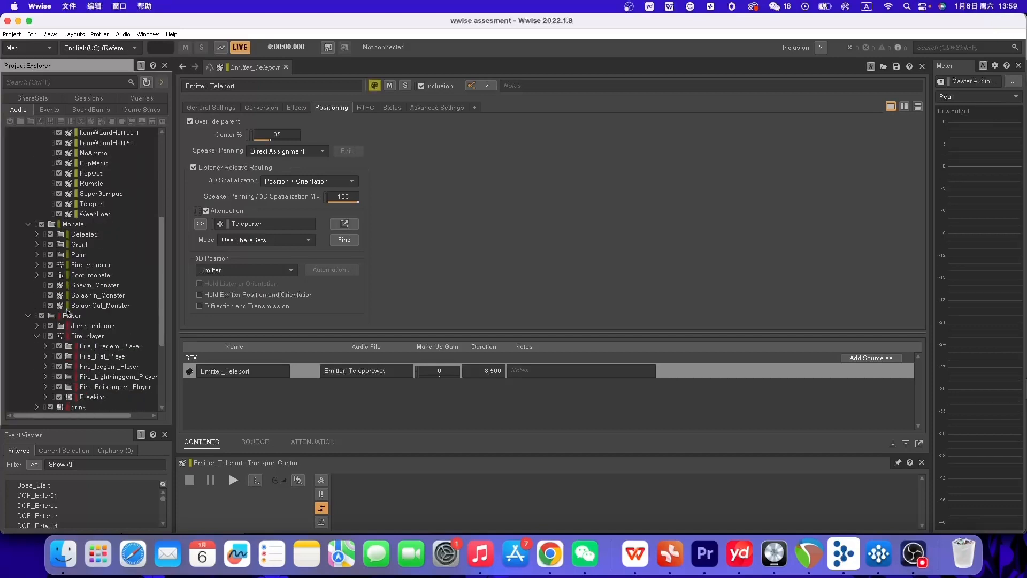
click(29, 225)
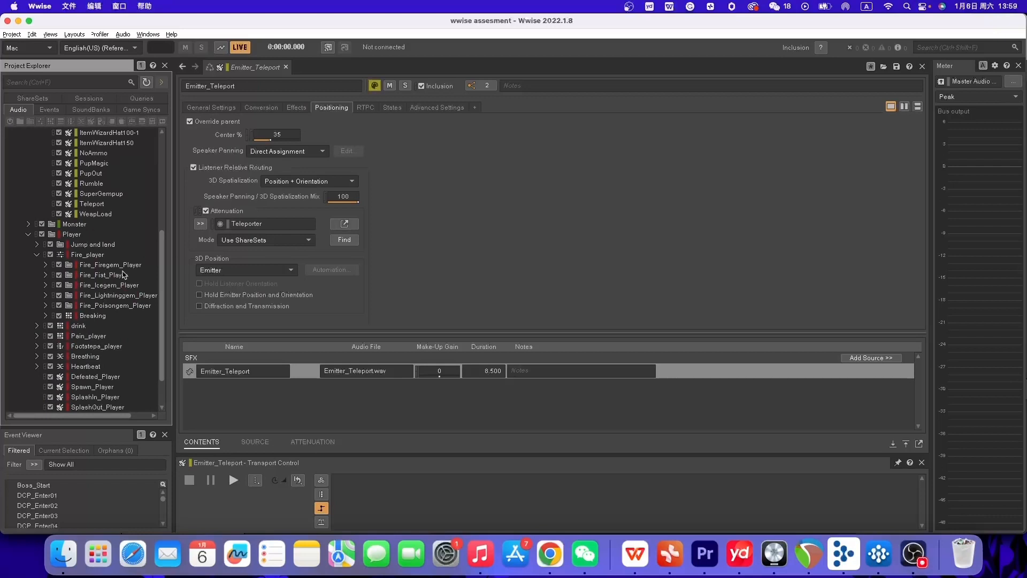
Select the Breaking container under Fire_player and open its 3D automation in the Position Editor
scroll(124, 274, down, 3)
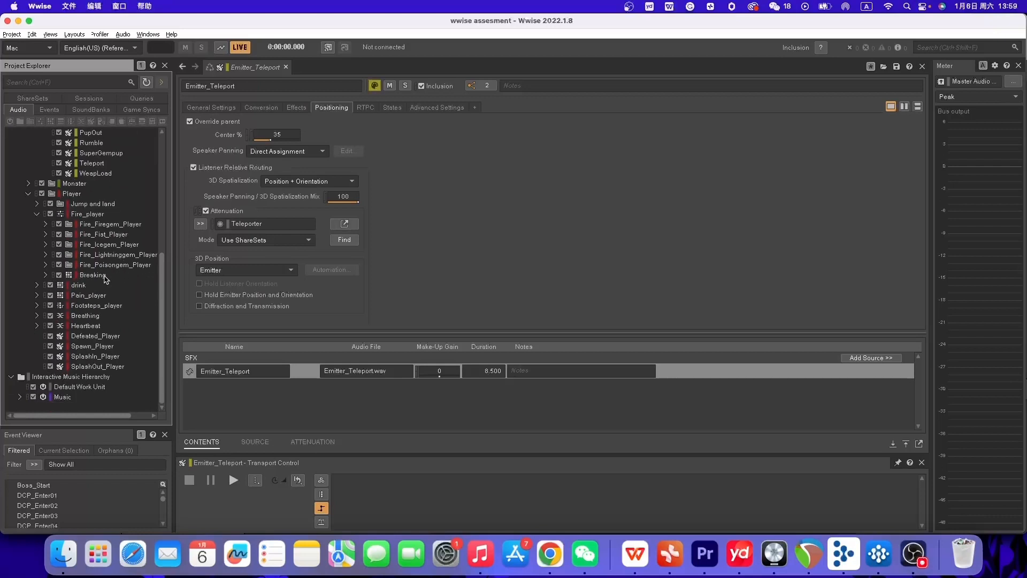
click(93, 275)
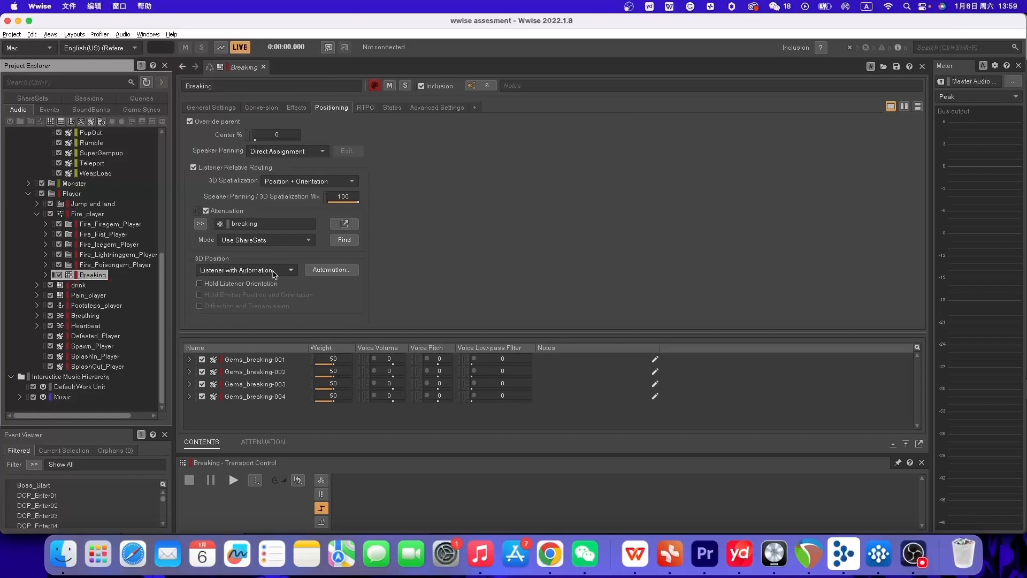
click(340, 269)
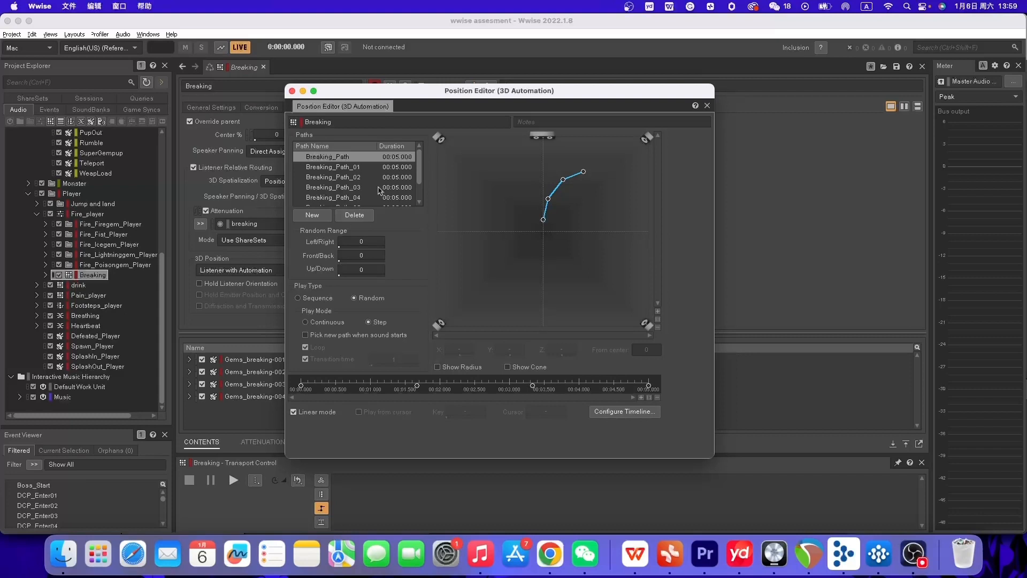
Step through Breaking's automation paths to view their different trajectories, ending on Breaking_Path_03
scroll(379, 188, down, 2)
click(380, 187)
click(381, 178)
click(382, 159)
scroll(383, 172, up, 2)
click(384, 188)
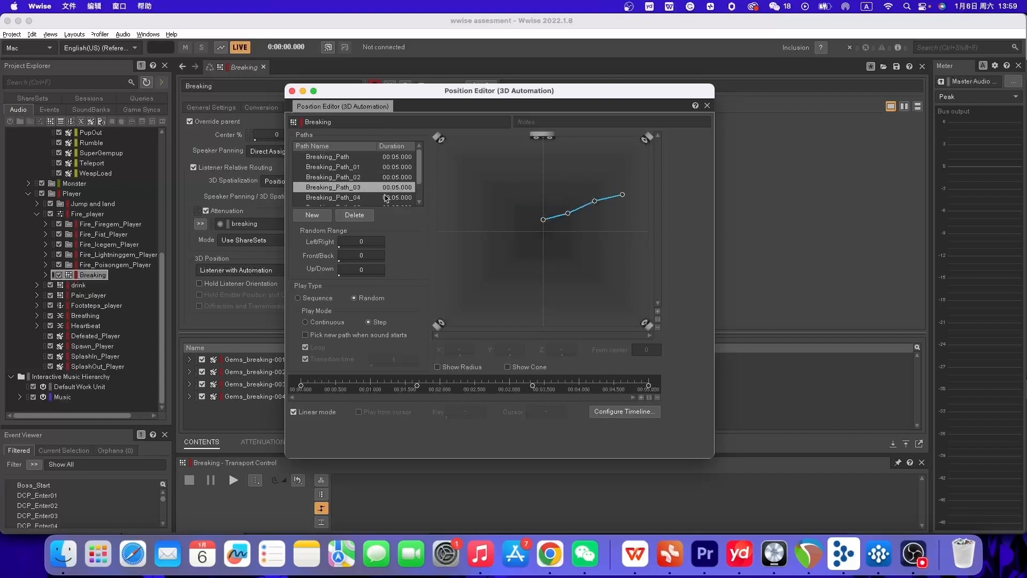
View the trajectories of Breaking_Path_04, Breaking_Path_05 and Breaking_Path_06 in the Position Editor
click(384, 198)
scroll(384, 192, down, 2)
click(381, 187)
click(381, 198)
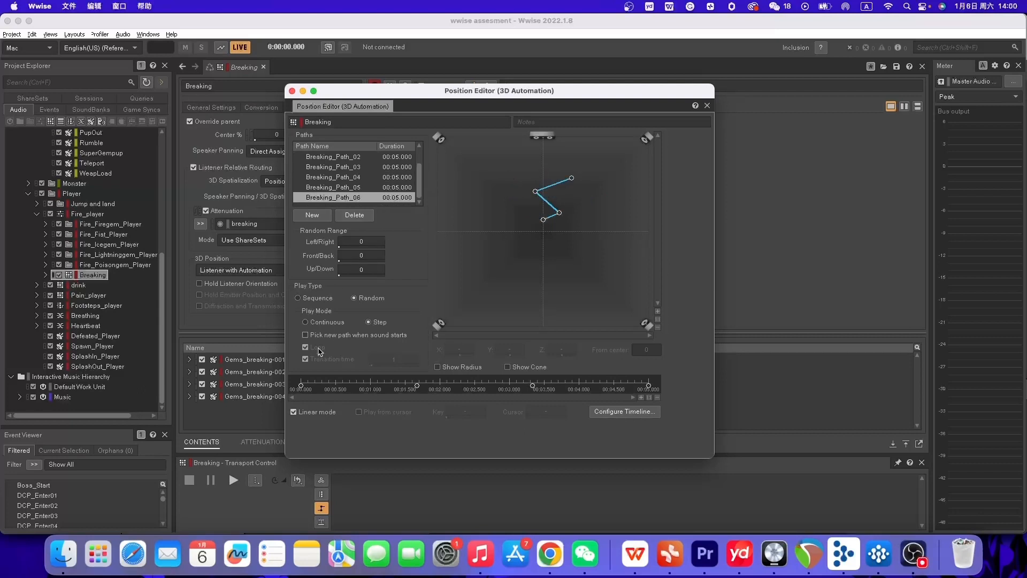
Play the Breaking container three times to hear its random automation paths, and close the Position Editor
click(233, 480)
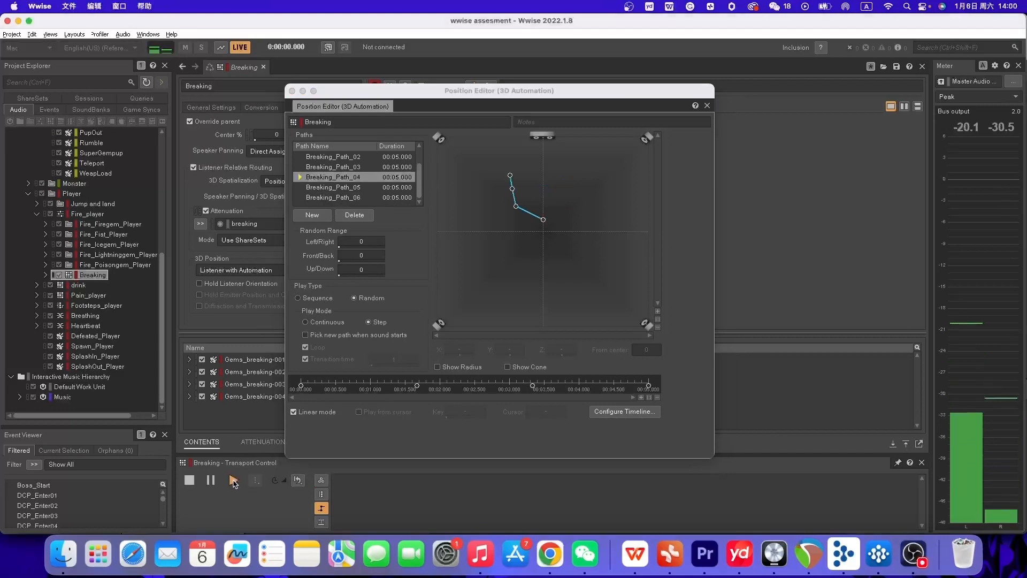
click(233, 480)
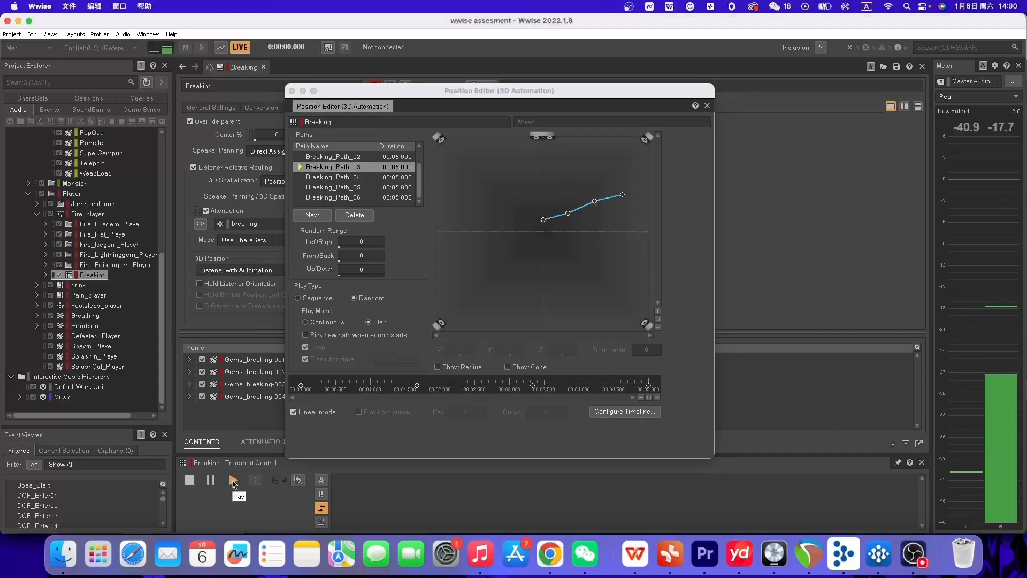
click(234, 481)
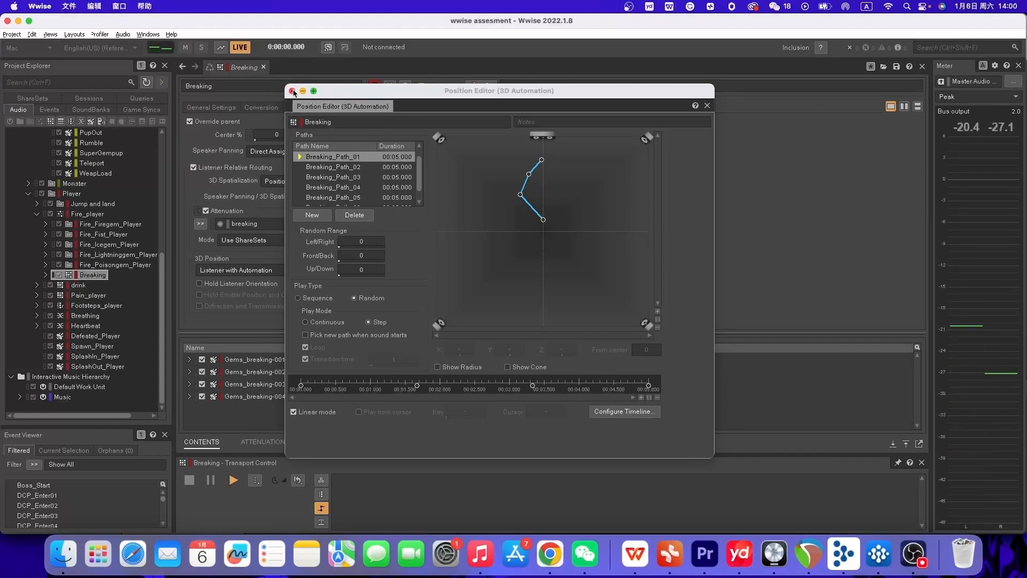
click(292, 92)
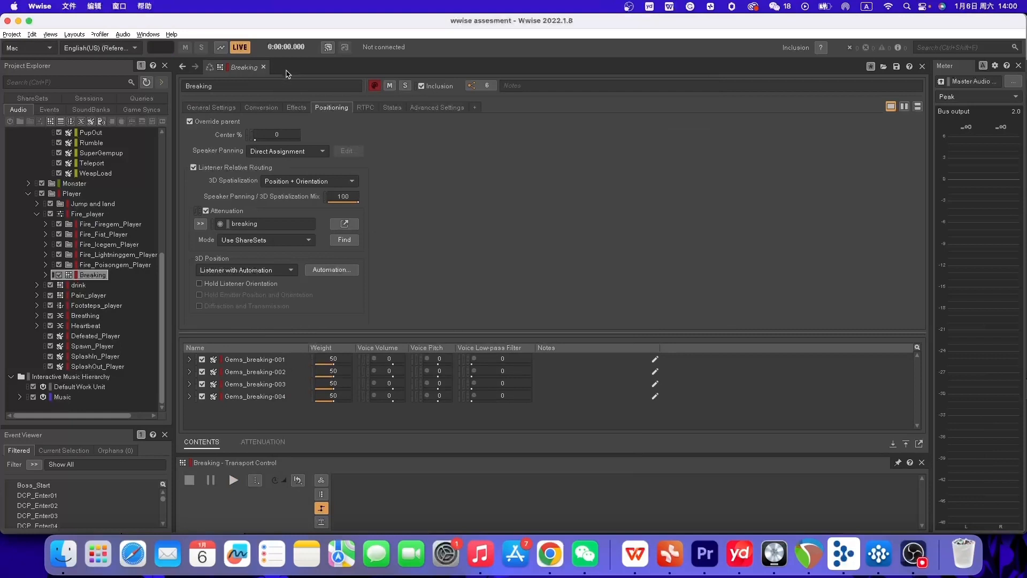
Expand the Music work unit and open Combat's attack segment to view its bass tracks
click(54, 397)
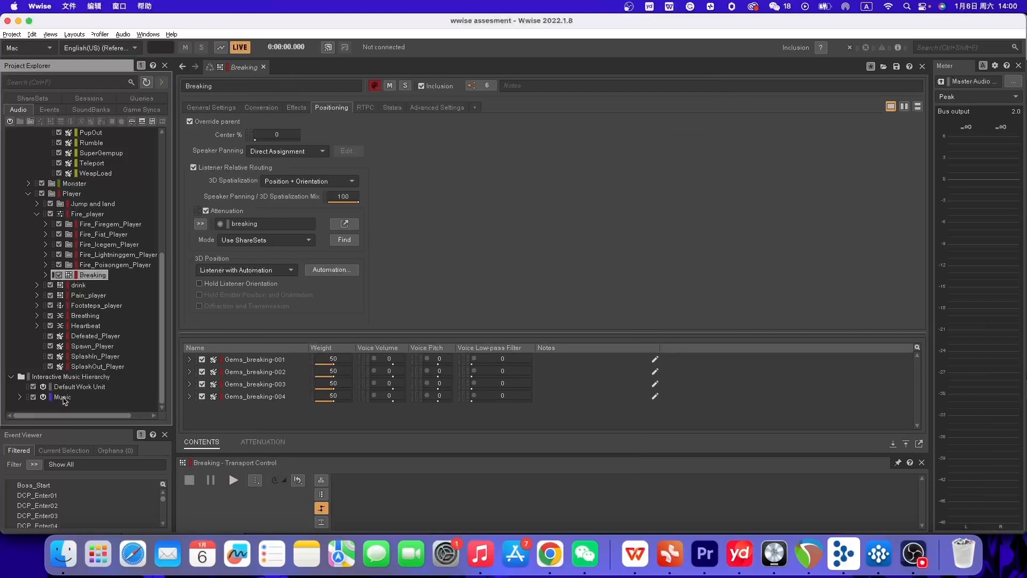
click(20, 398)
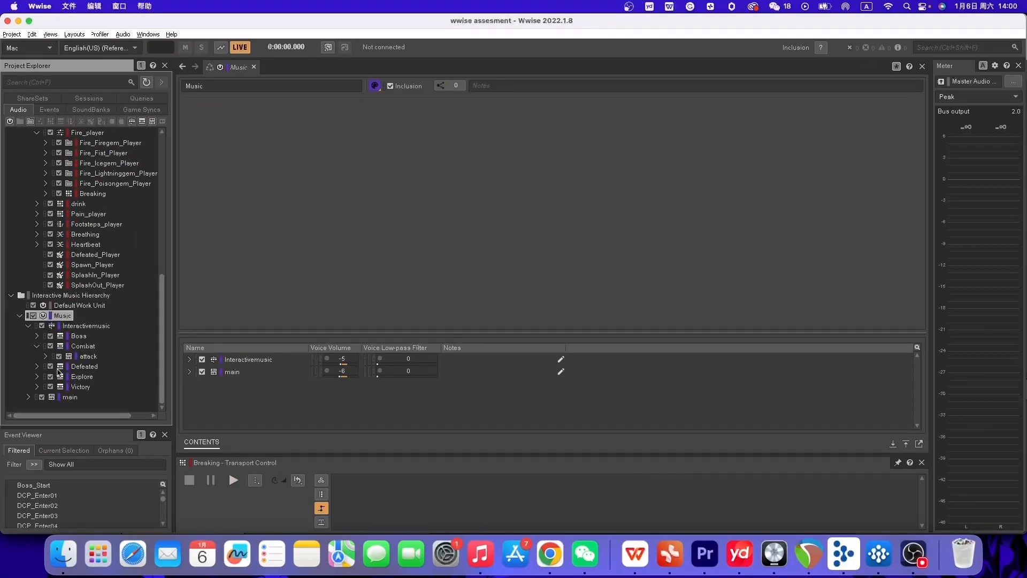
click(91, 357)
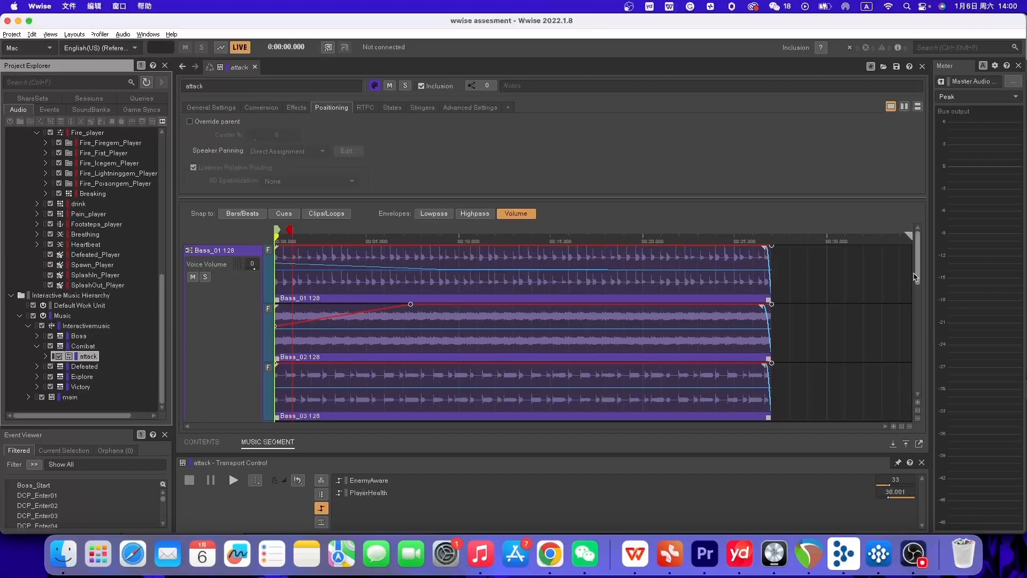
drag(918, 276, 920, 296)
Look over the project's Game Syncs and Events, including the music events, and view the attack segment's percussion tracks
click(142, 109)
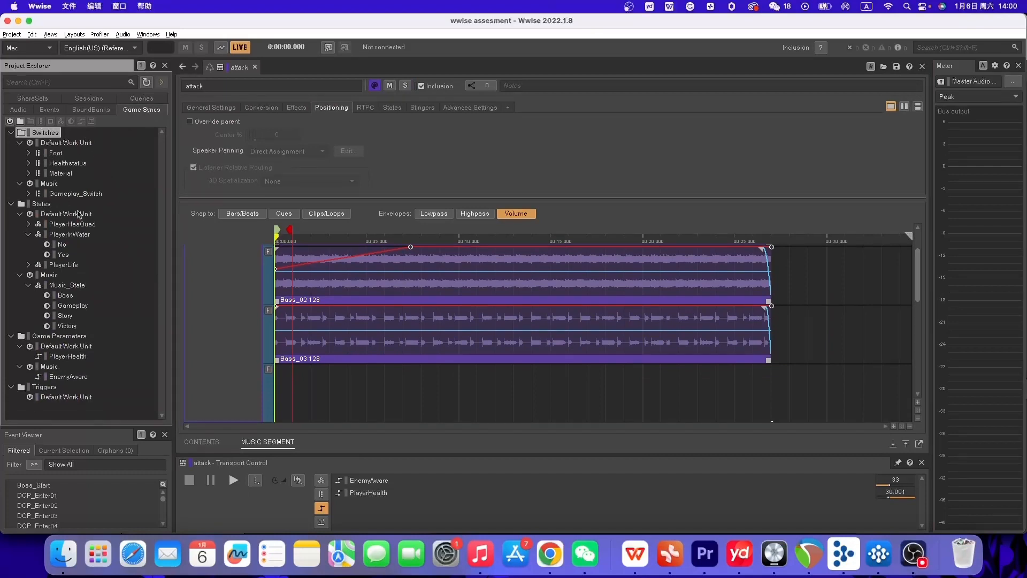
click(38, 110)
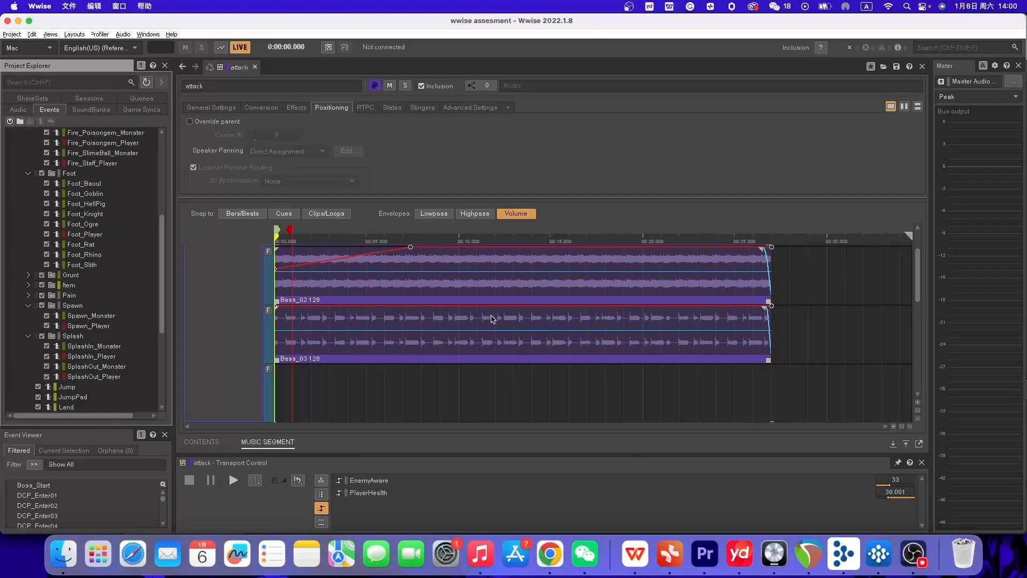
drag(922, 296, 925, 338)
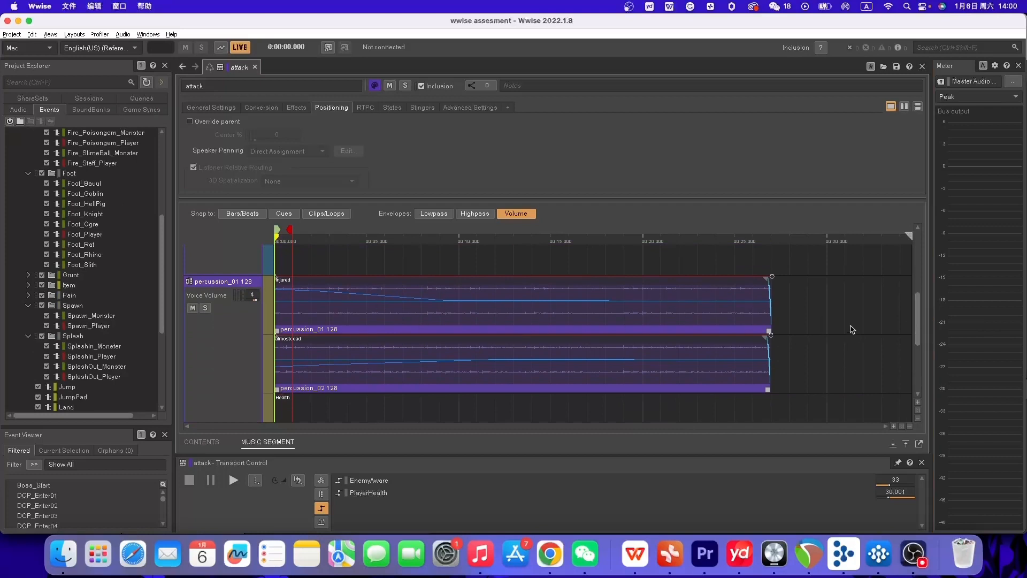
scroll(923, 329, up, 1)
scroll(107, 316, down, 5)
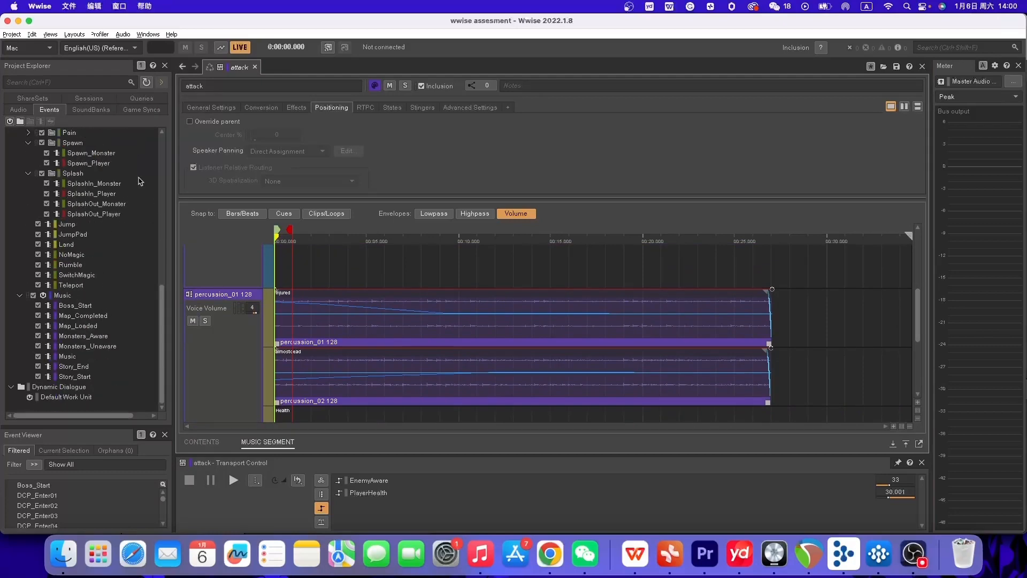
Return to the audio hierarchy and examine the blend tracks of the Heartbeat and Breathing containers
click(19, 109)
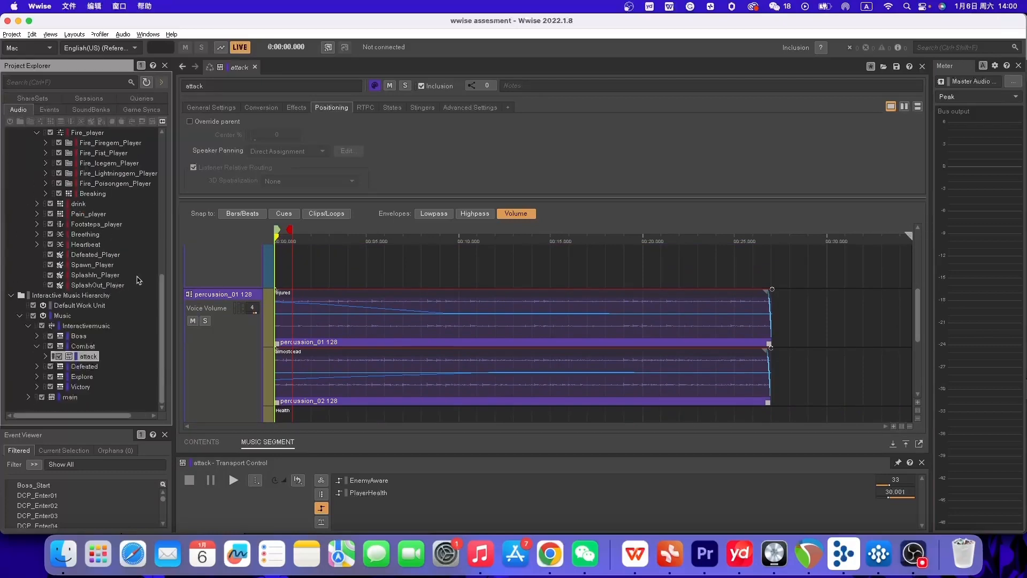
scroll(52, 299, up, 10)
scroll(52, 299, down, 5)
scroll(51, 300, down, 5)
click(87, 246)
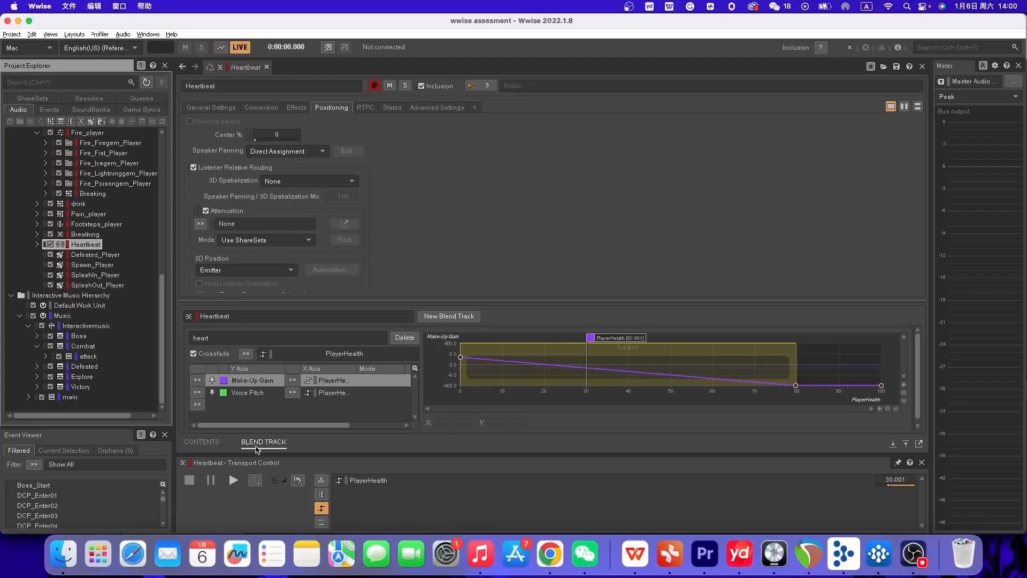
click(88, 236)
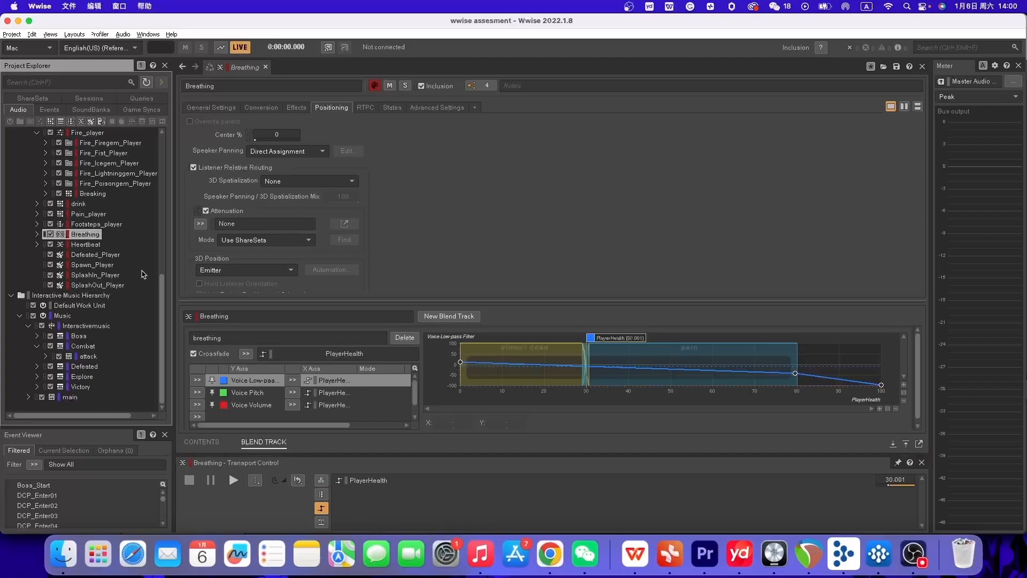
Play Breathing while raising PlayerHealth to about 70 and lowering it to about 37 on the blend track graph
click(233, 480)
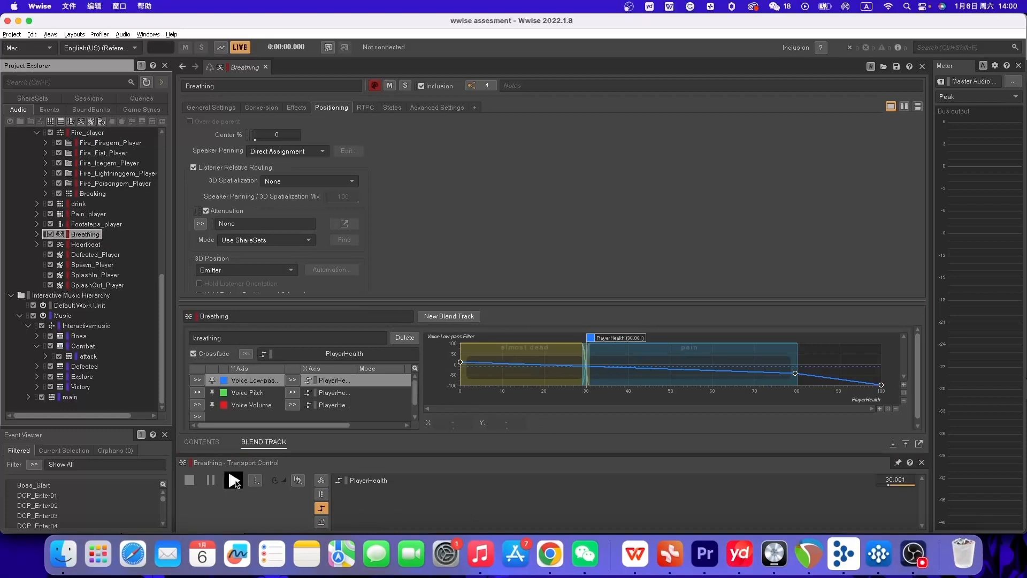
drag(612, 336, 779, 336)
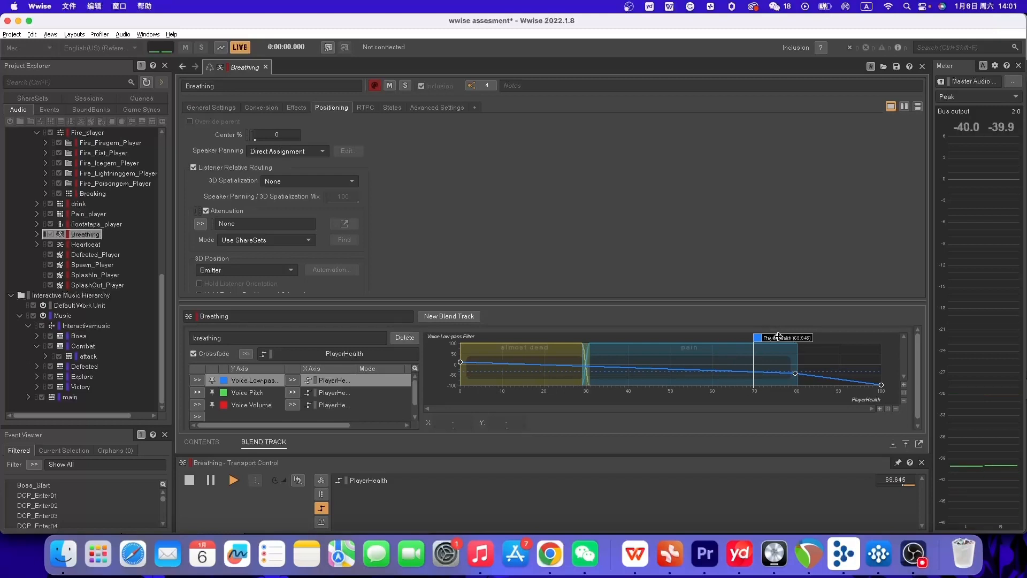
drag(779, 335, 640, 353)
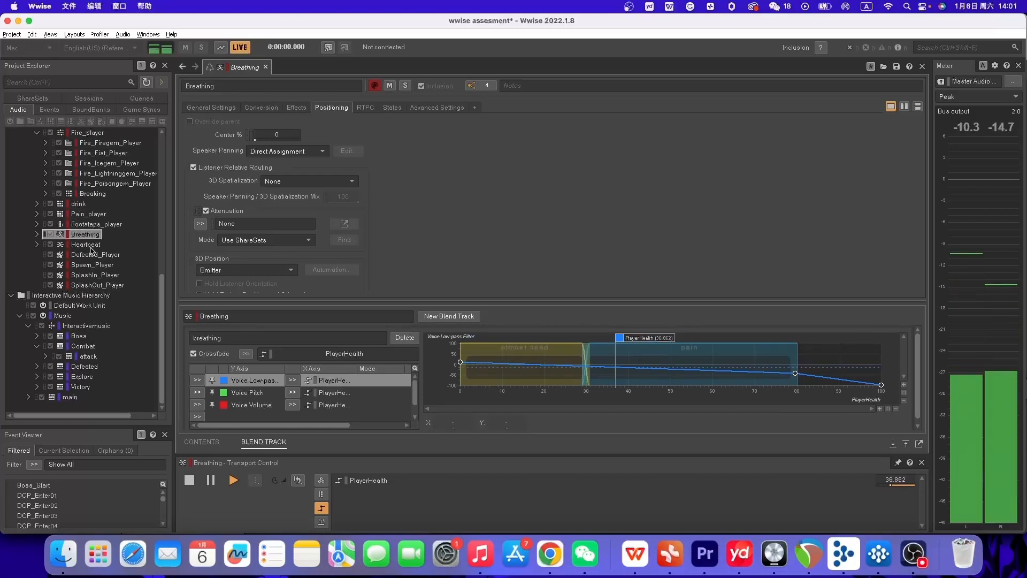
Play Heartbeat while lowering PlayerHealth to about 7 on its blend track graph, and stop playback
click(91, 245)
click(234, 481)
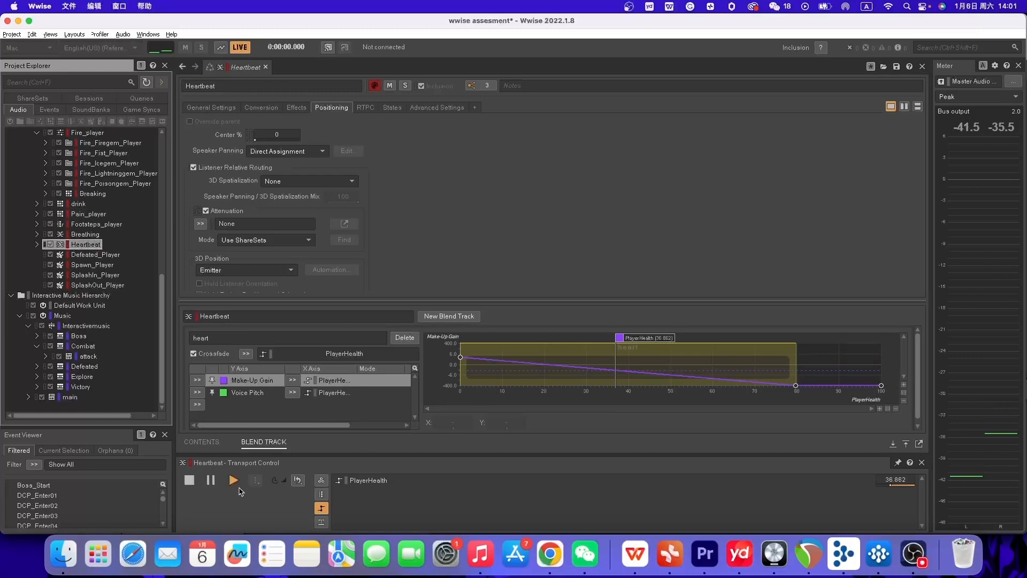
drag(616, 347, 533, 350)
click(190, 480)
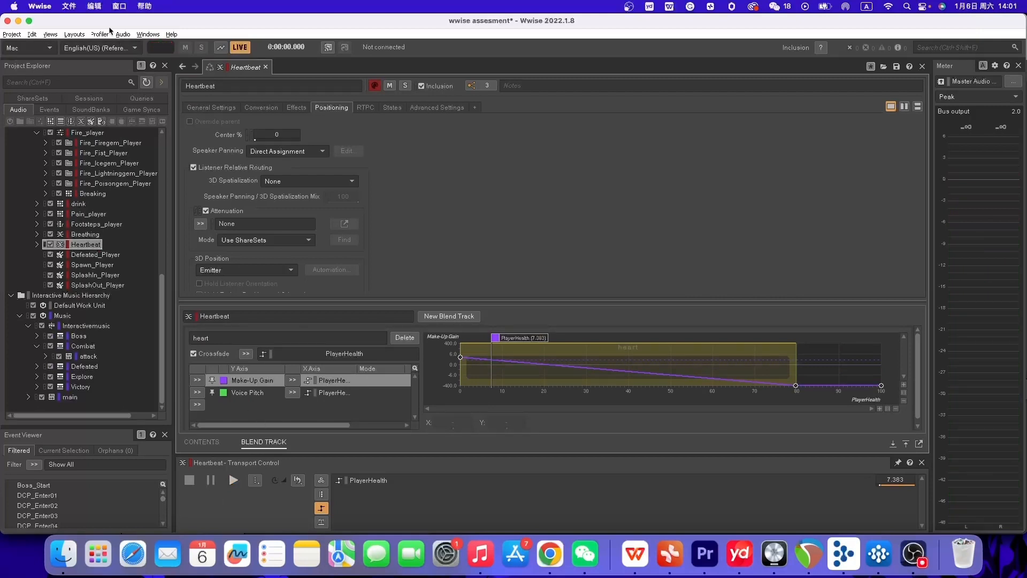
Switch to the Mixer layout and look over the available mixing sessions and Soundcaster sessions
click(74, 35)
click(82, 81)
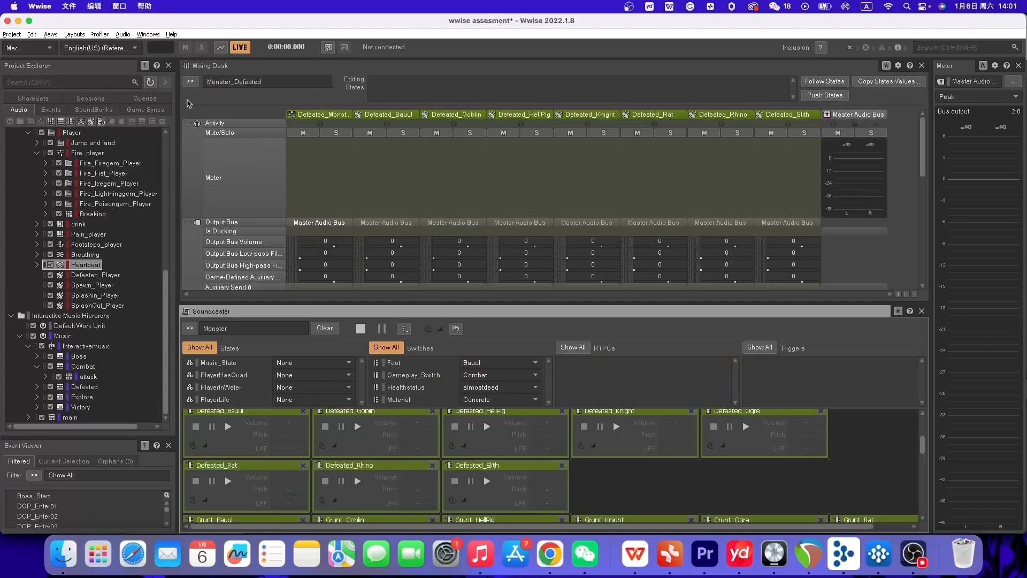
click(191, 81)
click(346, 223)
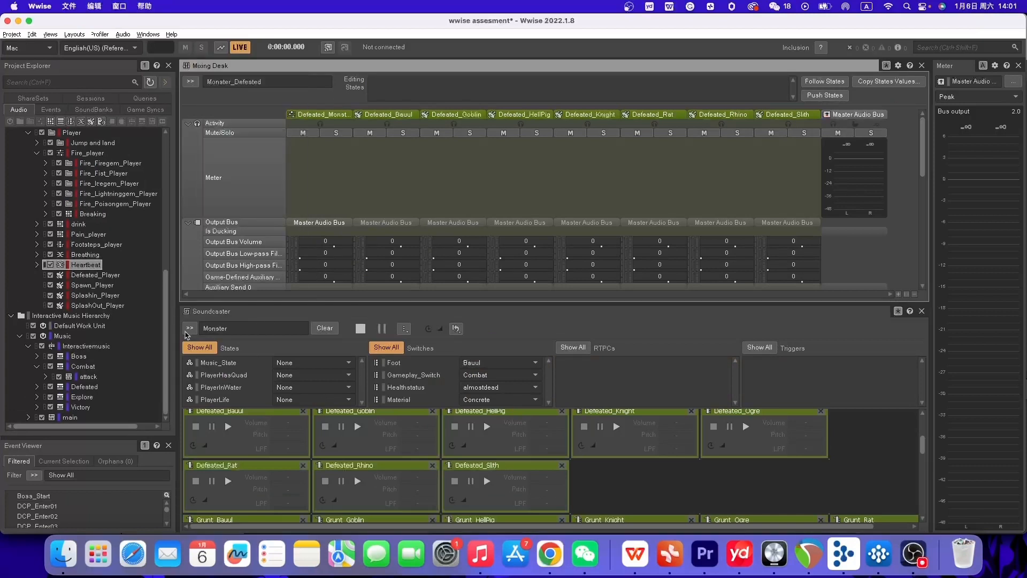
click(190, 328)
click(513, 324)
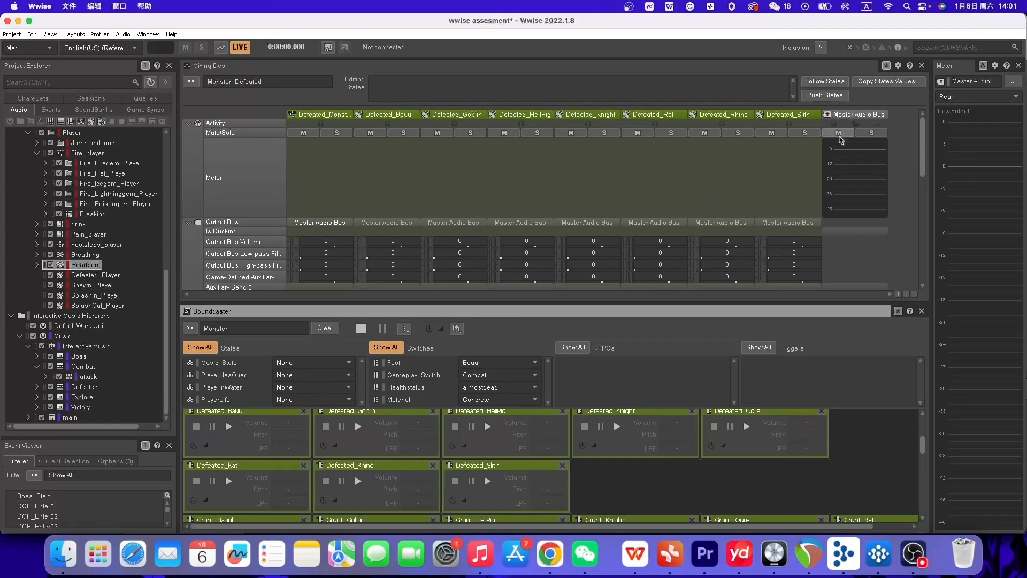
Enlarge the Mixing Desk and examine Monster_Defeated's sends, attenuation, effects, RTPC and voice volume rows
scroll(855, 171, down, 2)
scroll(862, 172, up, 2)
scroll(878, 180, down, 1)
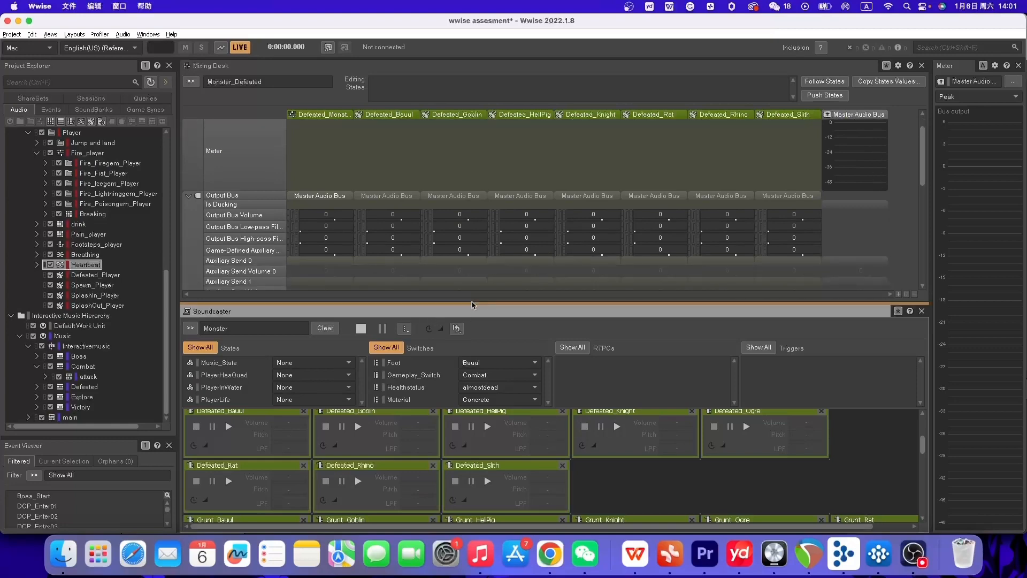
drag(473, 305, 473, 393)
scroll(412, 257, down, 5)
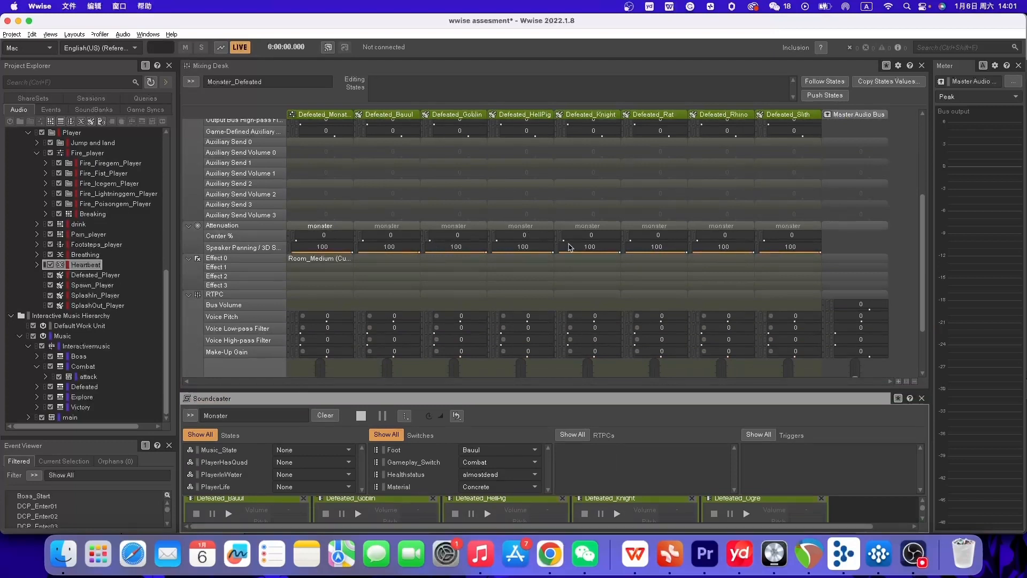
scroll(597, 314, down, 2)
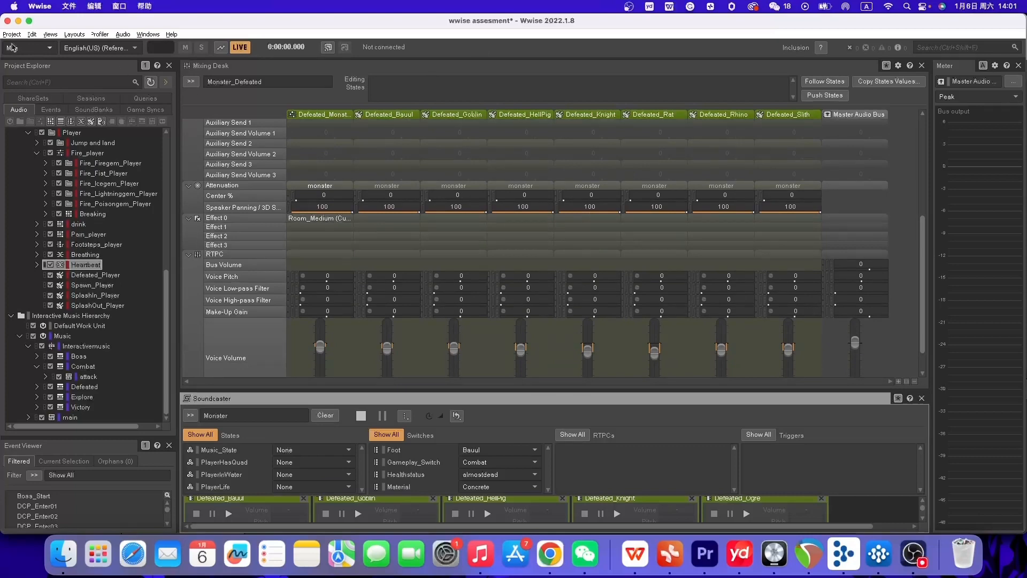
Switch to the SoundBank layout, generate all SoundBanks, and close the generation report
click(74, 35)
click(127, 68)
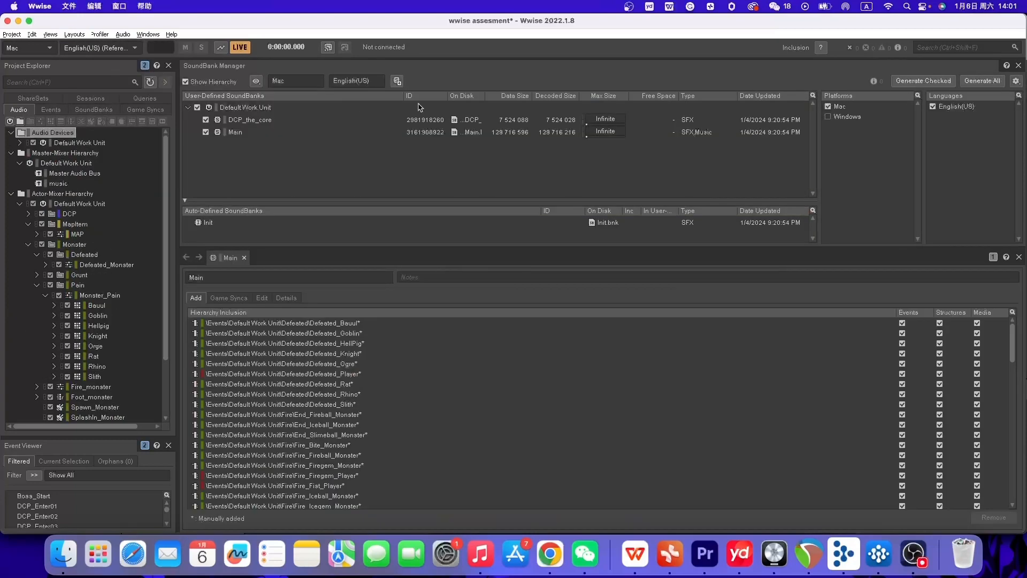
click(968, 83)
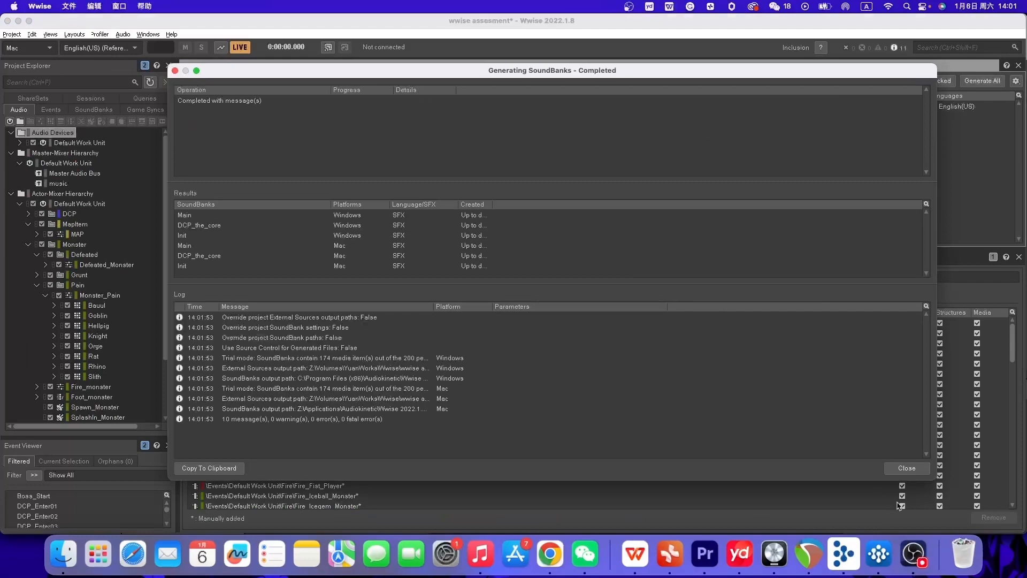
click(907, 472)
Switch to the Audiokinetic Launcher and Cube, and walk through the metl3 map collecting gems and the yellow hat to hear the in-game audio
click(838, 559)
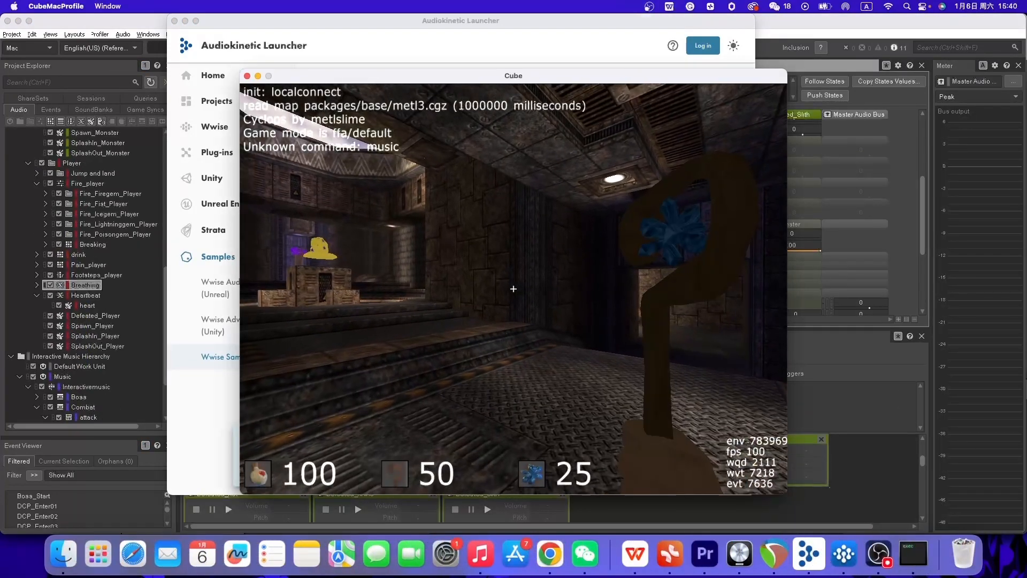
key(w)
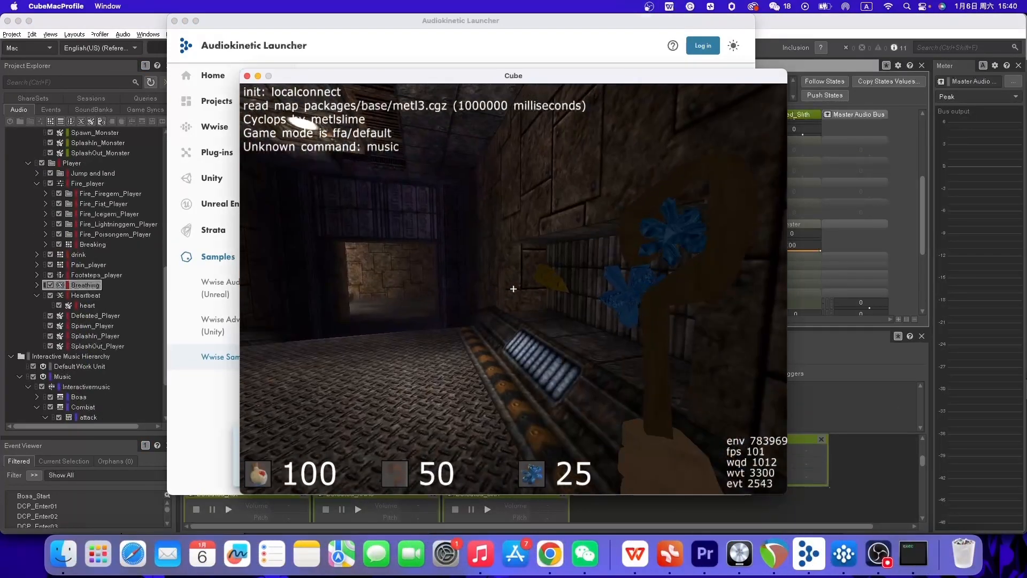
key(w)
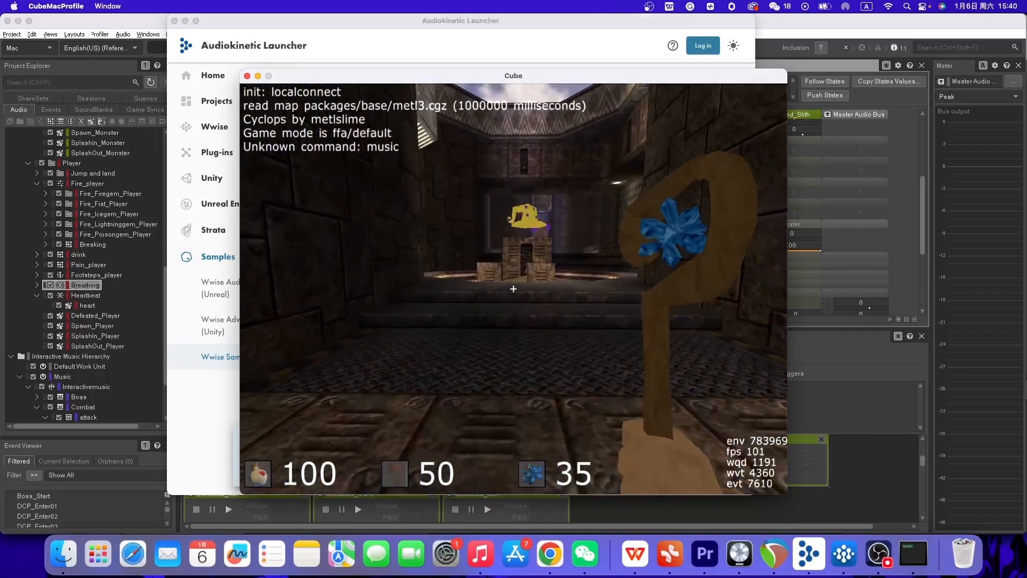
key(w)
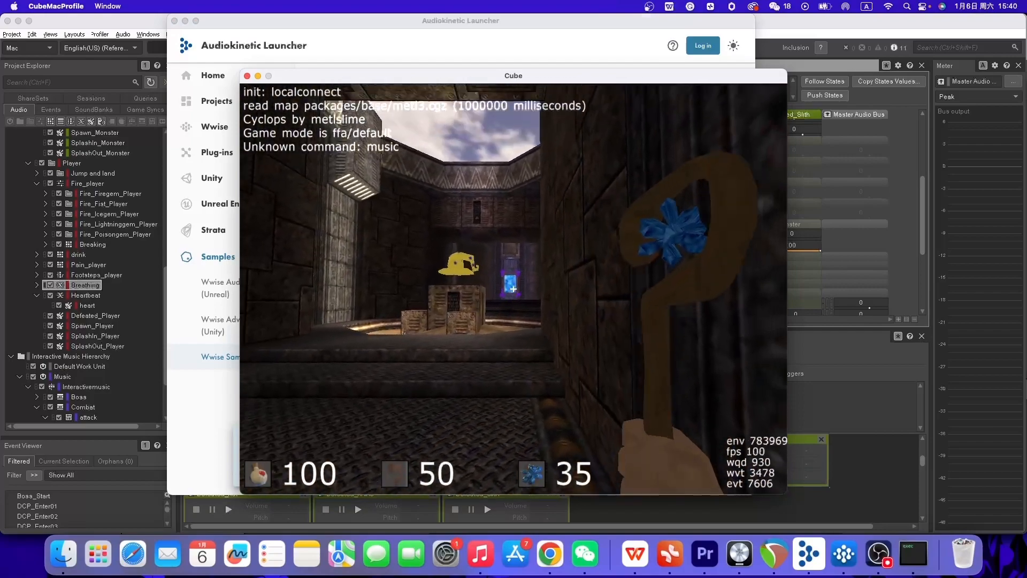
key(w)
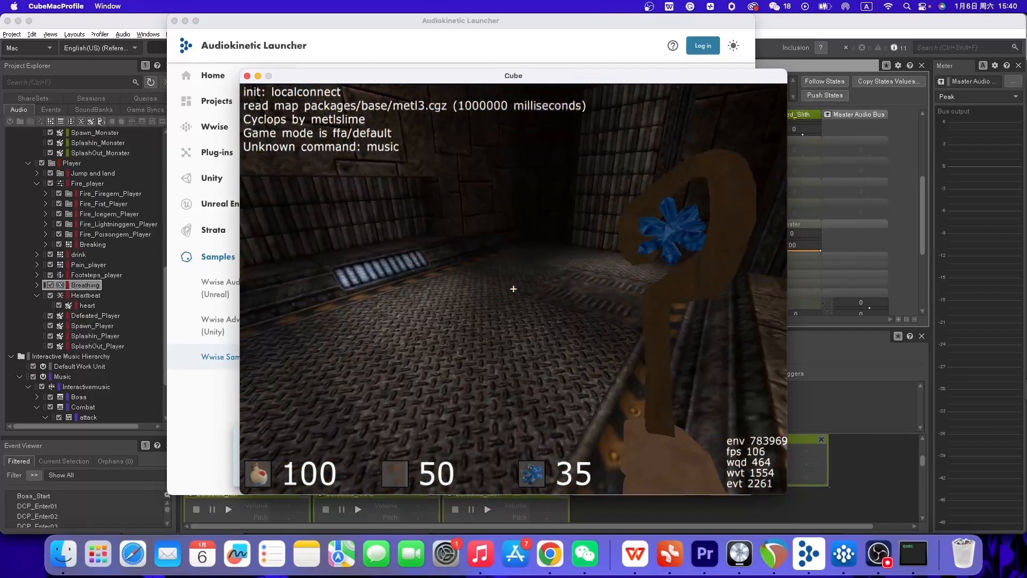
key(w)
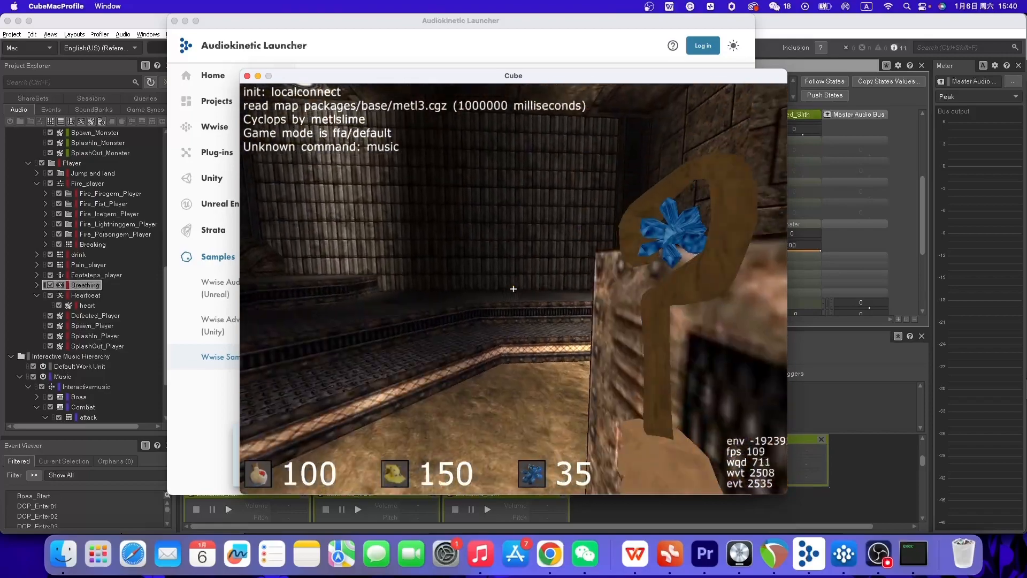
key(a)
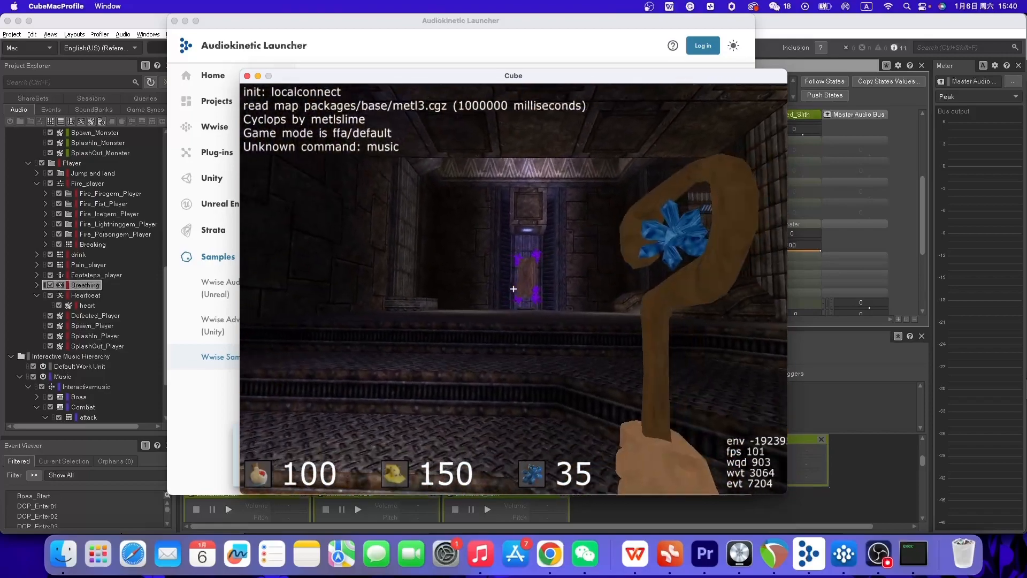
key(d)
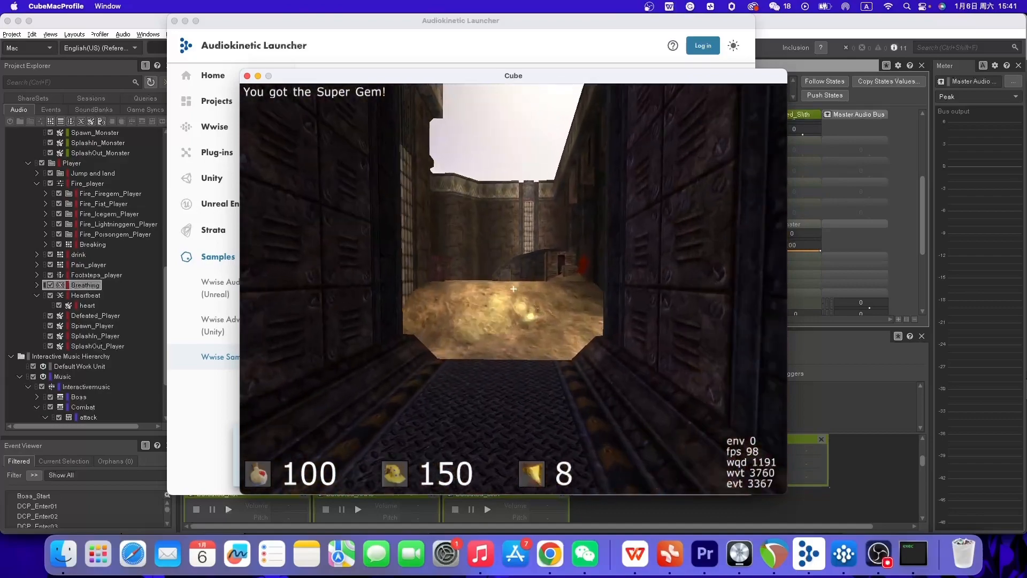
key(w)
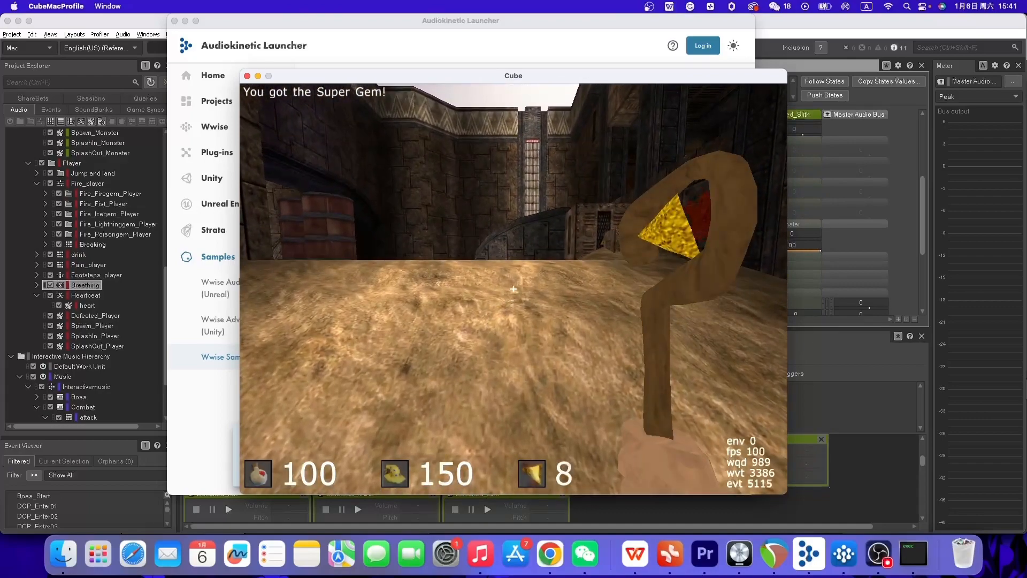
Load the single-player map dcp_the_core/enter from Cube's main menu
key(Escape)
key(Down)
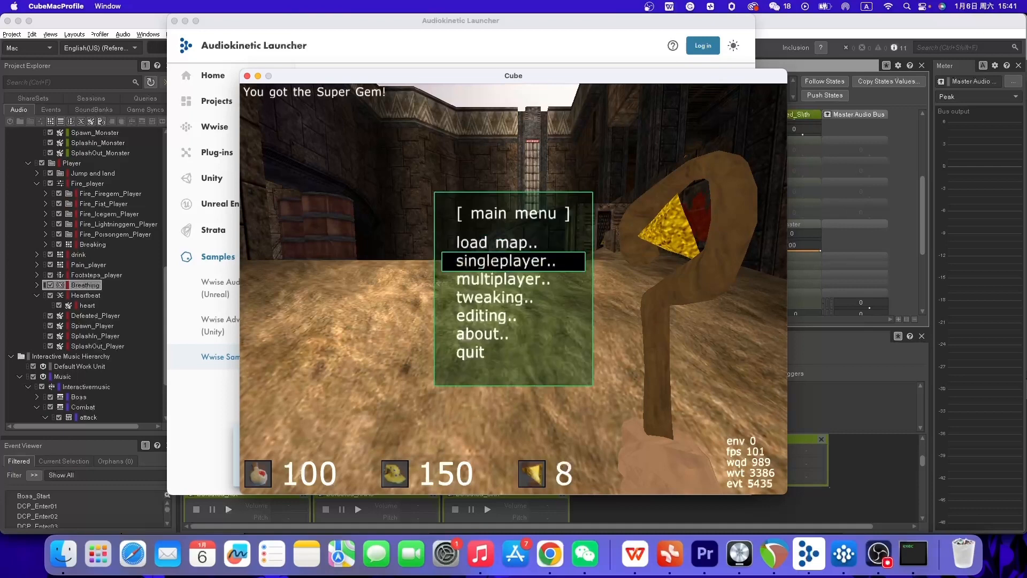
key(Return)
key(Return)
key(Down)
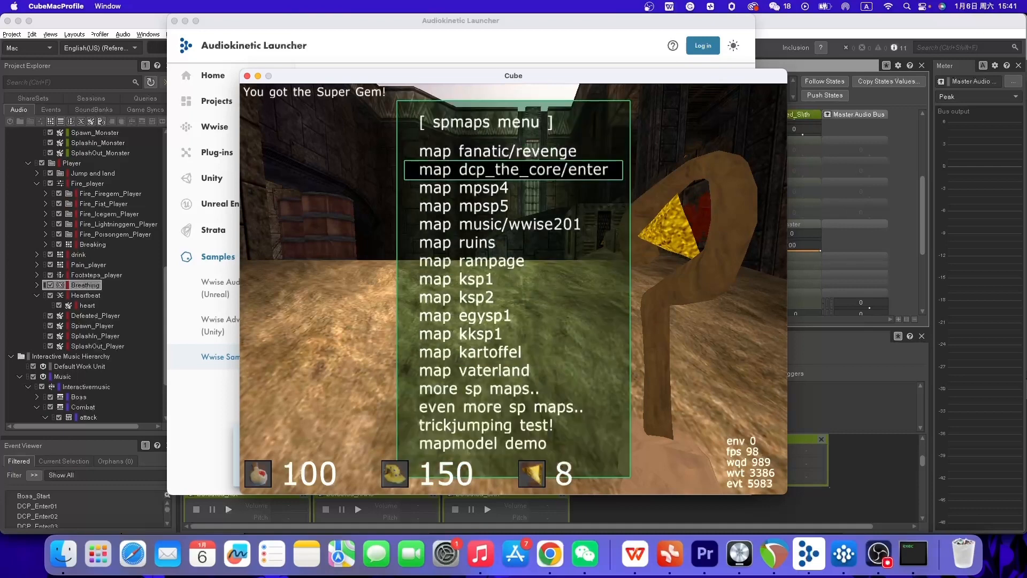
key(Return)
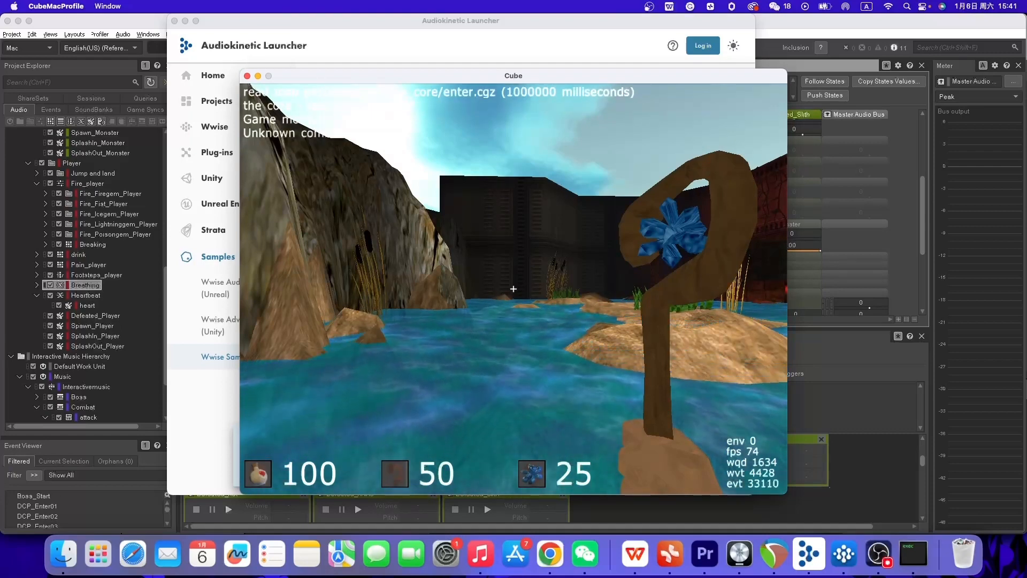
Cross the water courtyard into the water processing plant, pick up ice gems and advance through the dark corridor to test the ambience
key(w)
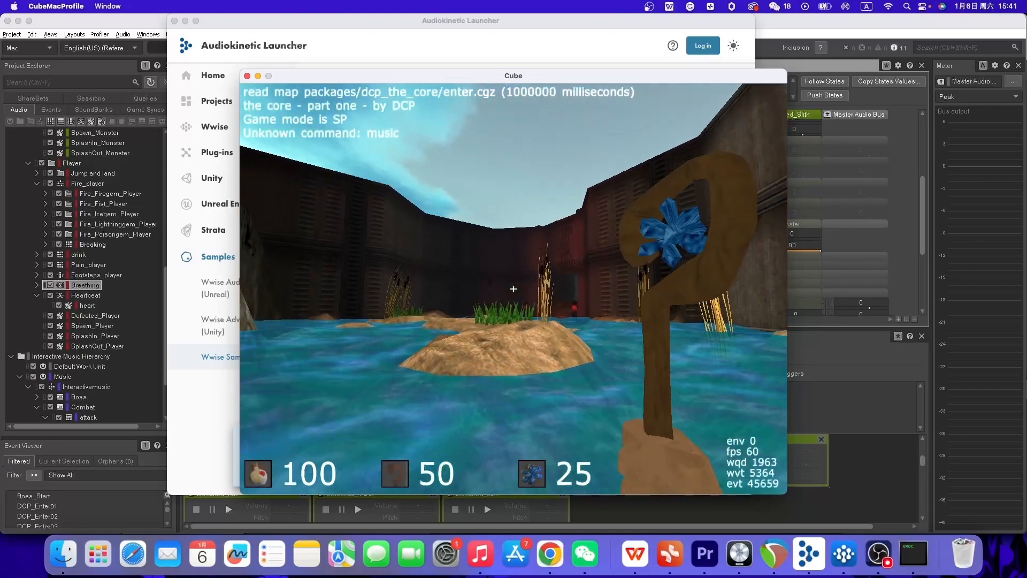
key(w)
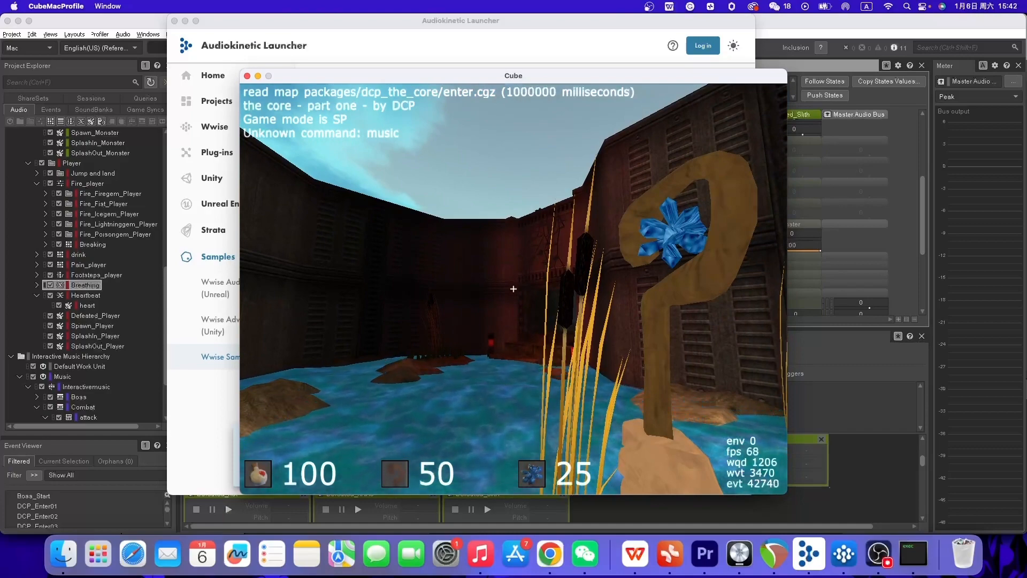
key(w)
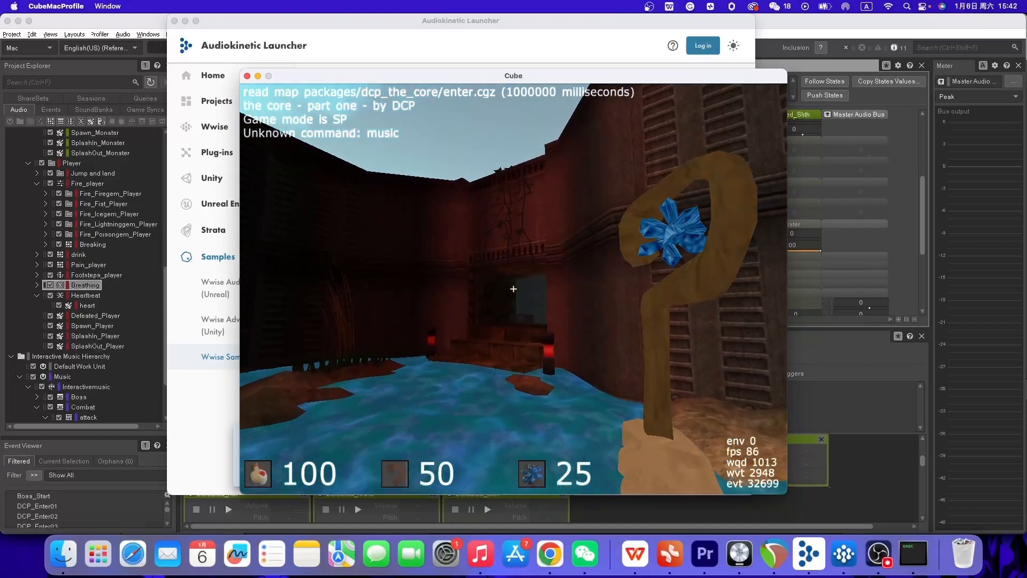
key(w)
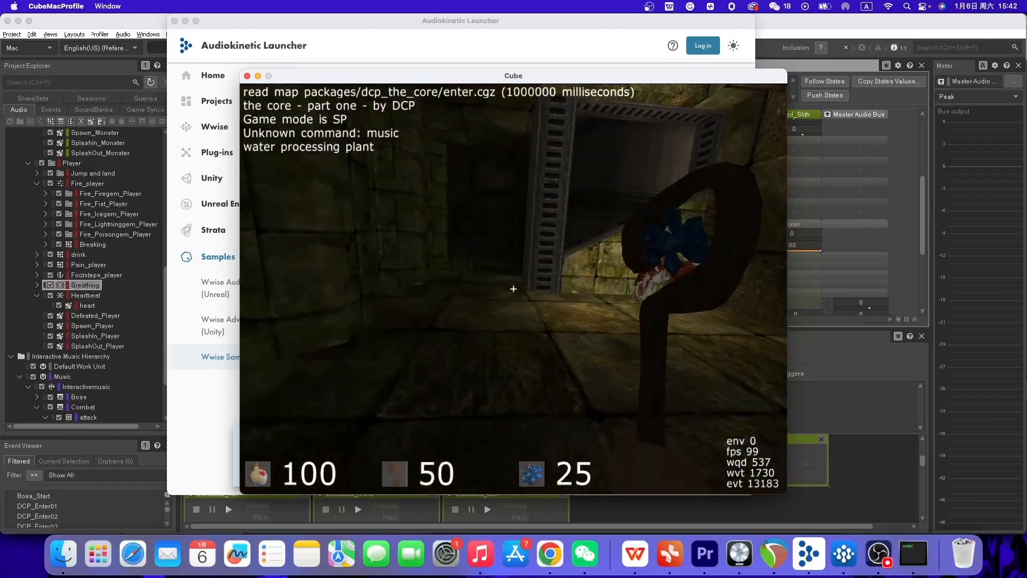
key(w)
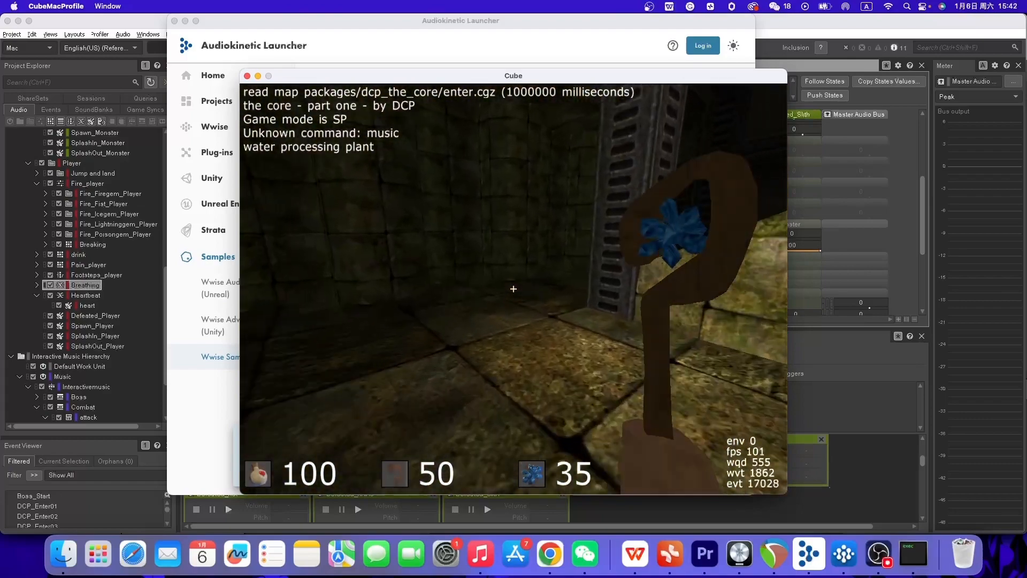
key(w)
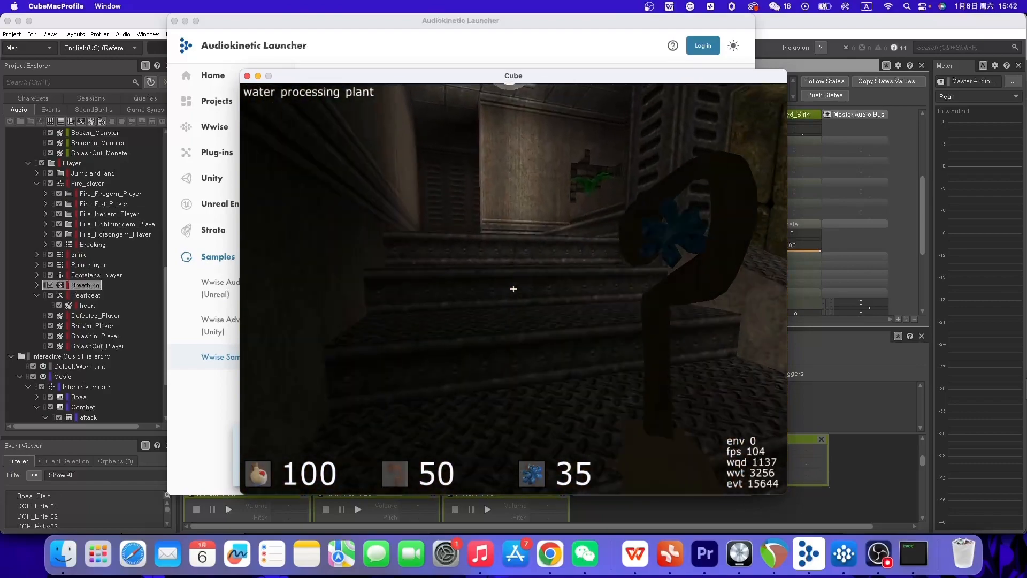
key(w)
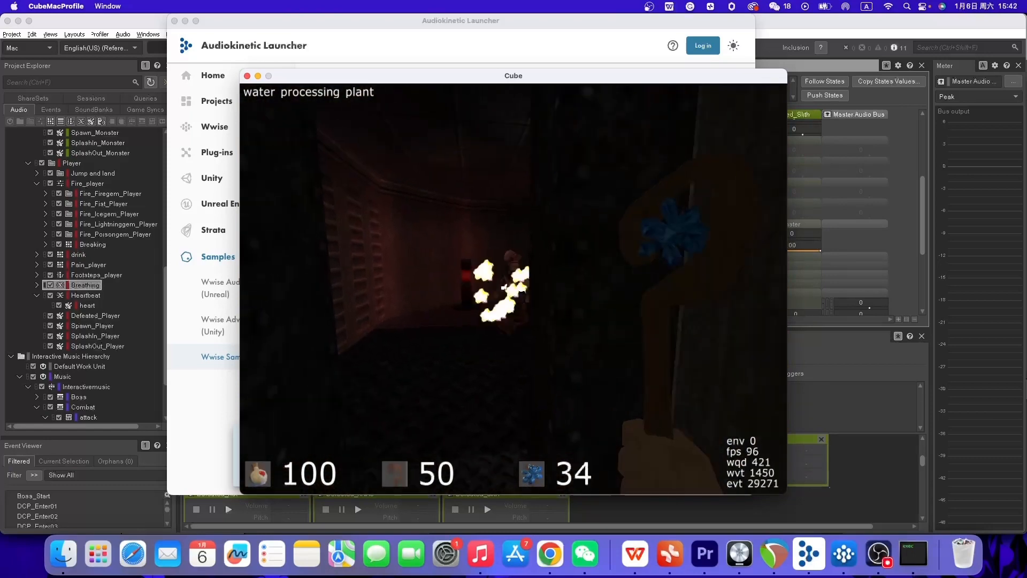
key(w)
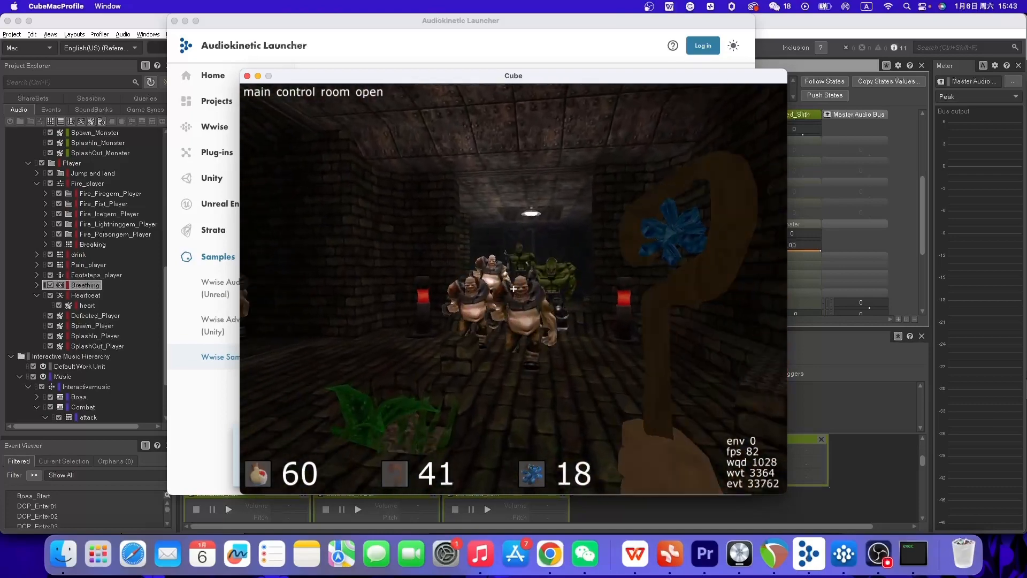
Fire at the group of monsters in the brick corridor and run through the tunnel to the drainage system
click(514, 289)
key(w)
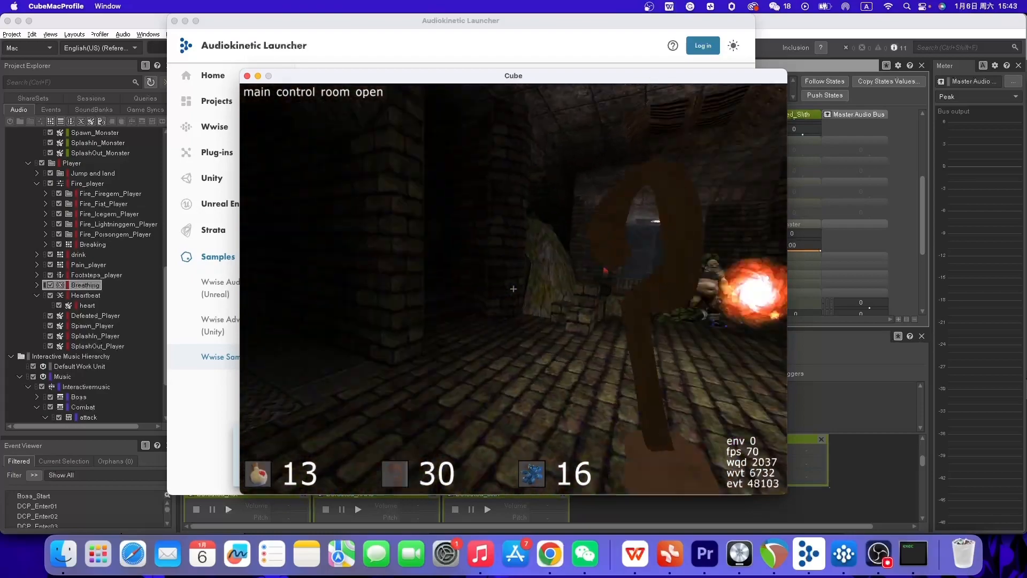
key(w)
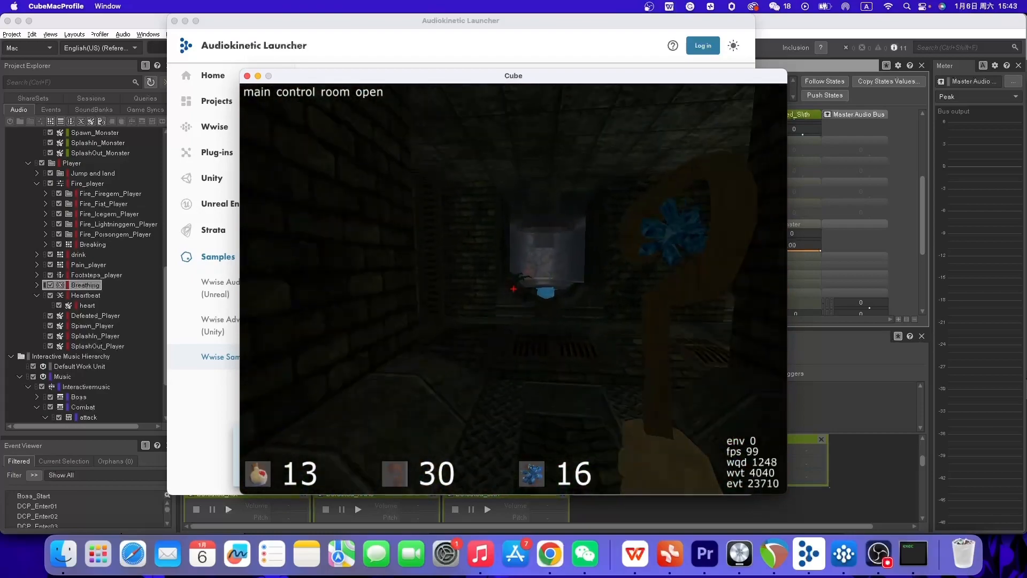
key(w)
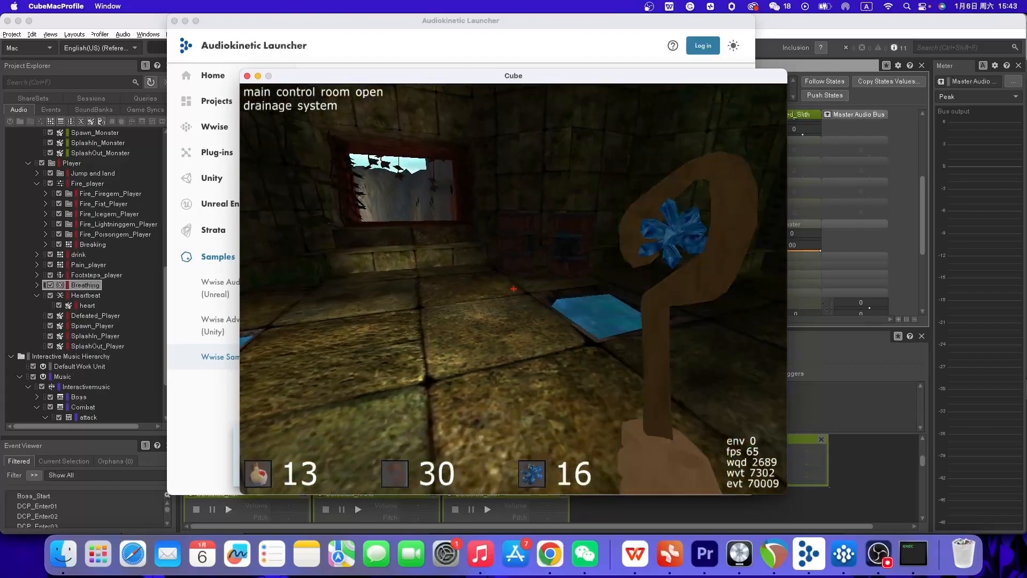
Walk from the drainage system through the maintenance area tunnels to the main control room, firing at the monsters
key(w)
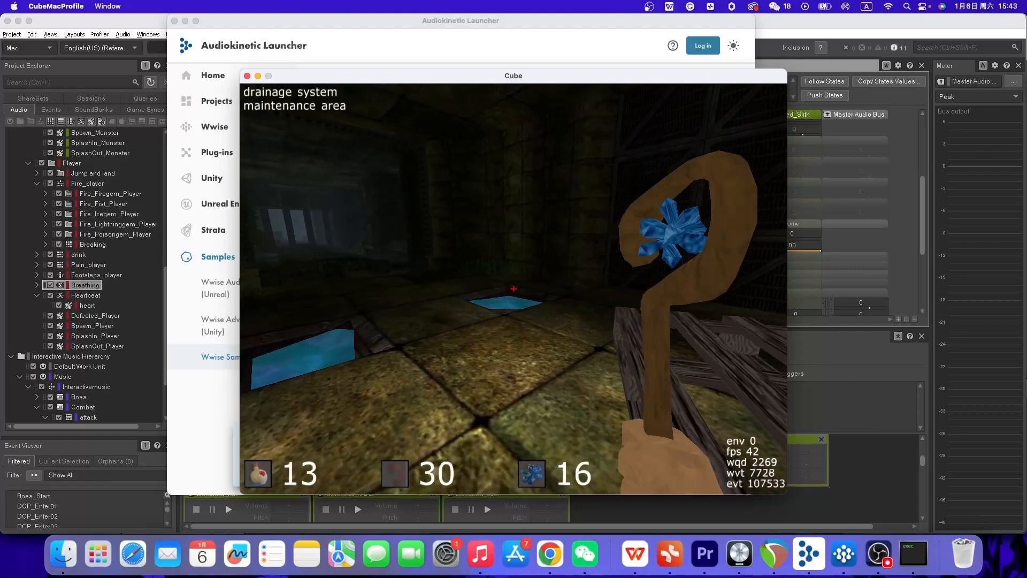
key(w)
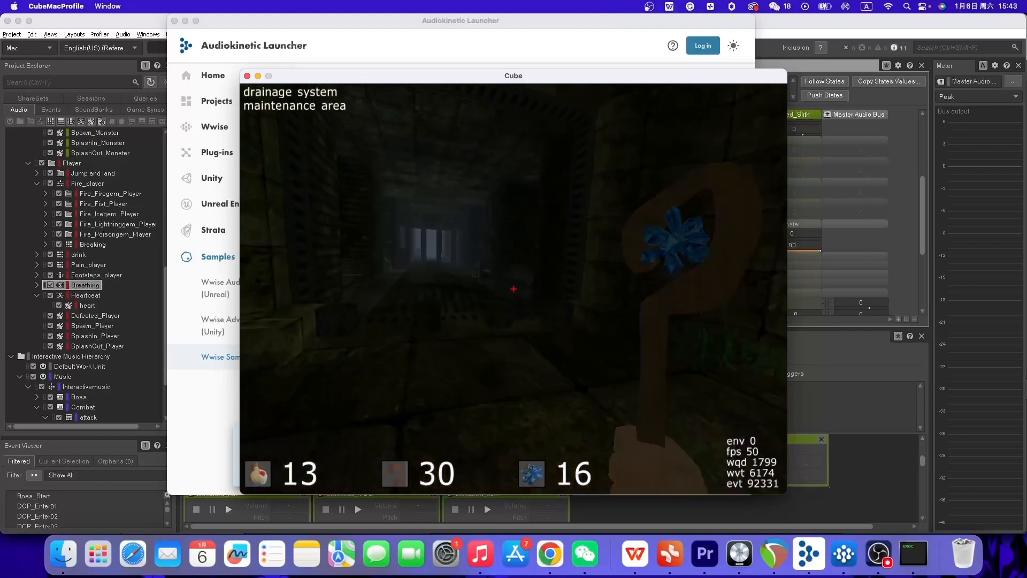
key(w)
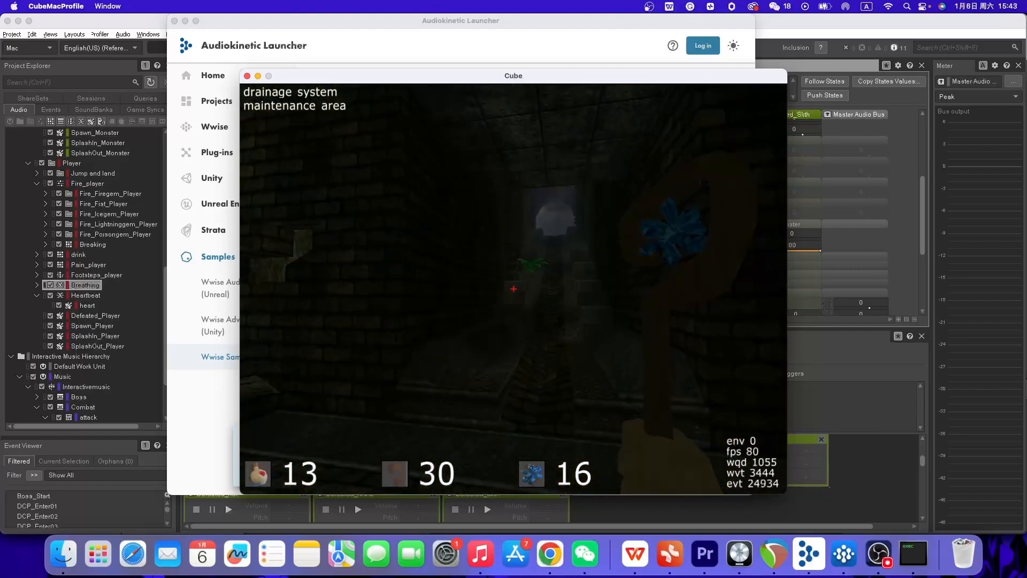
key(w)
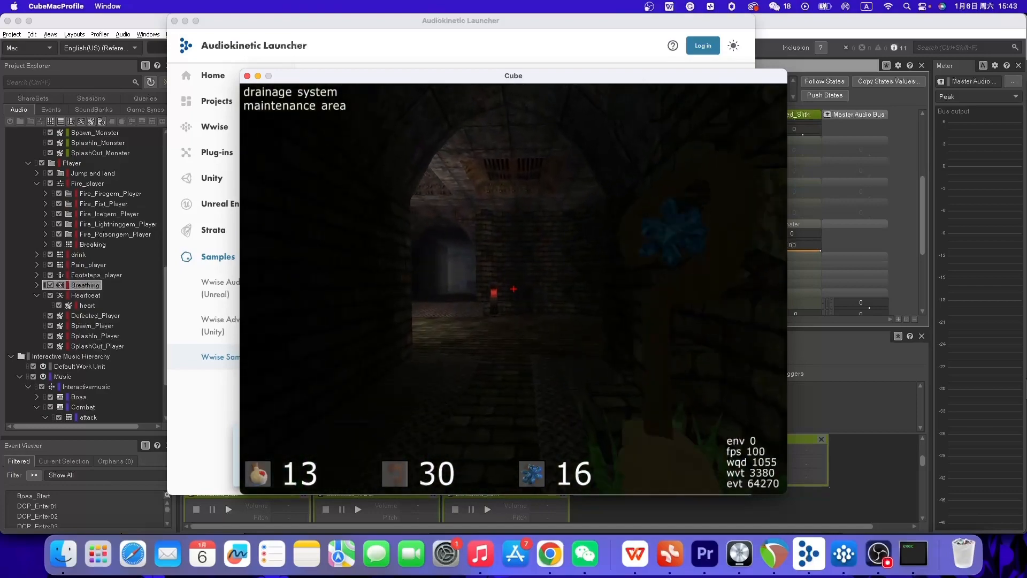
key(w)
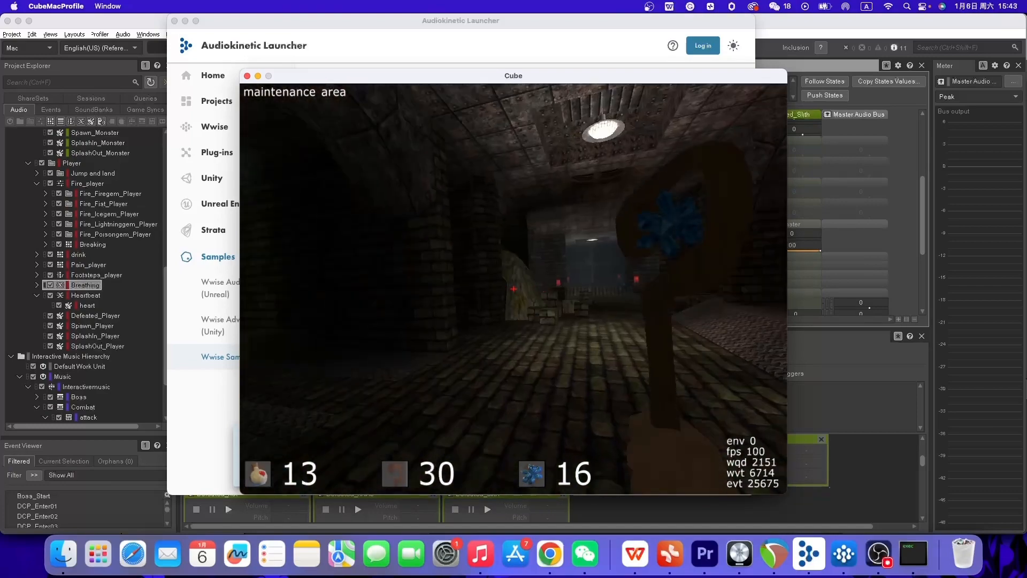
click(514, 289)
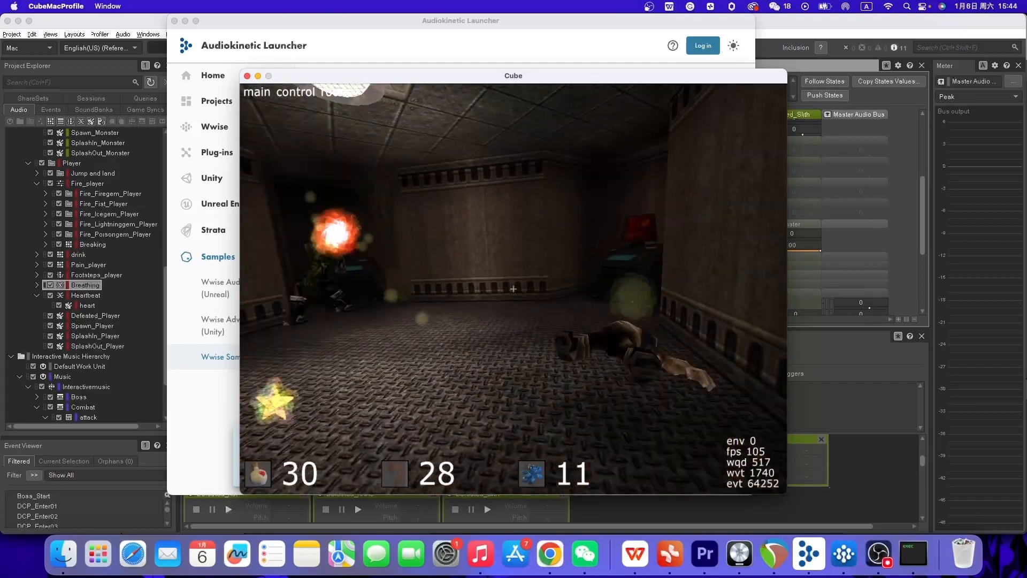
click(514, 289)
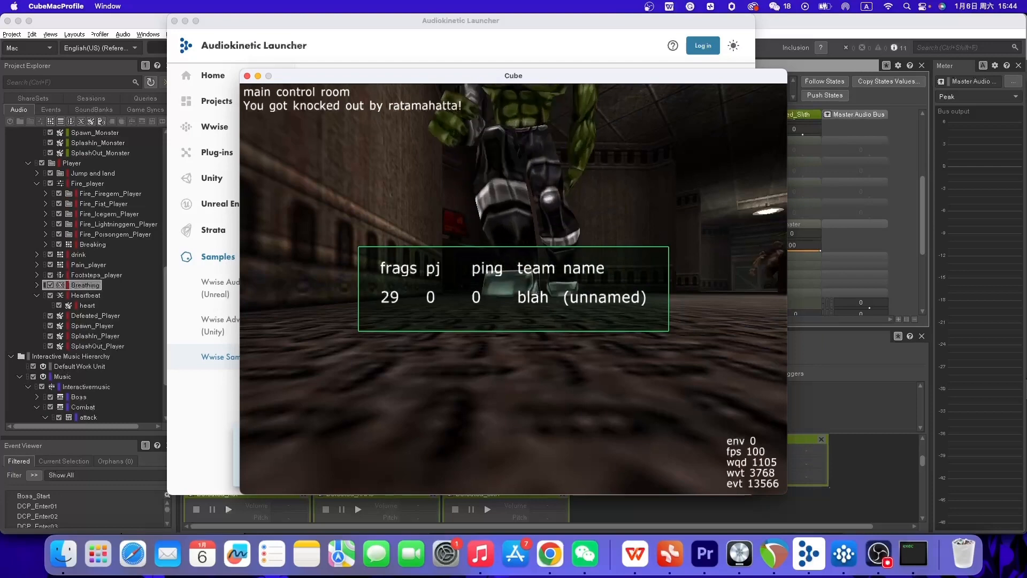
Quit Cube from its main menu and return to the Wwise project
key(Escape)
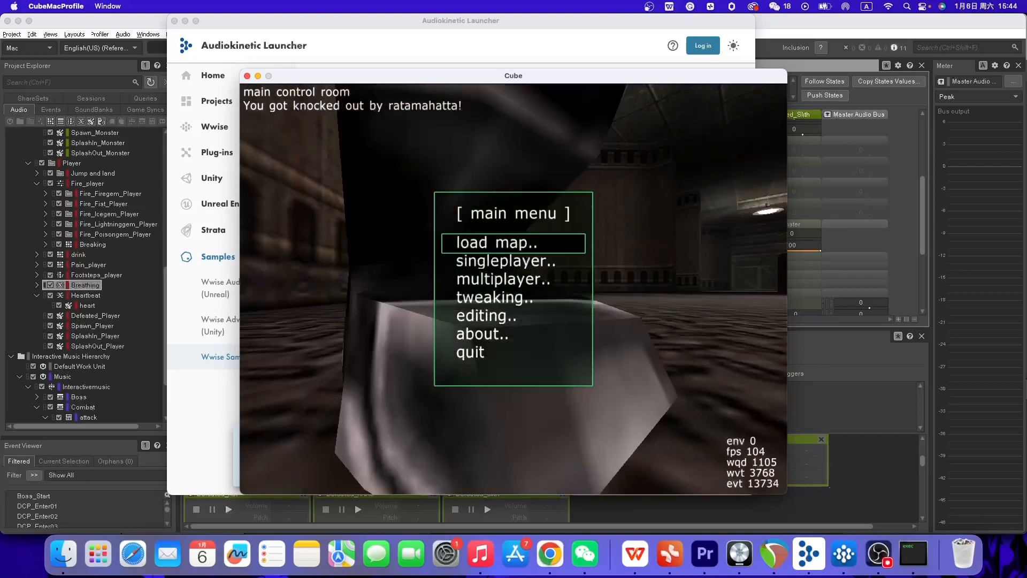
key(Up)
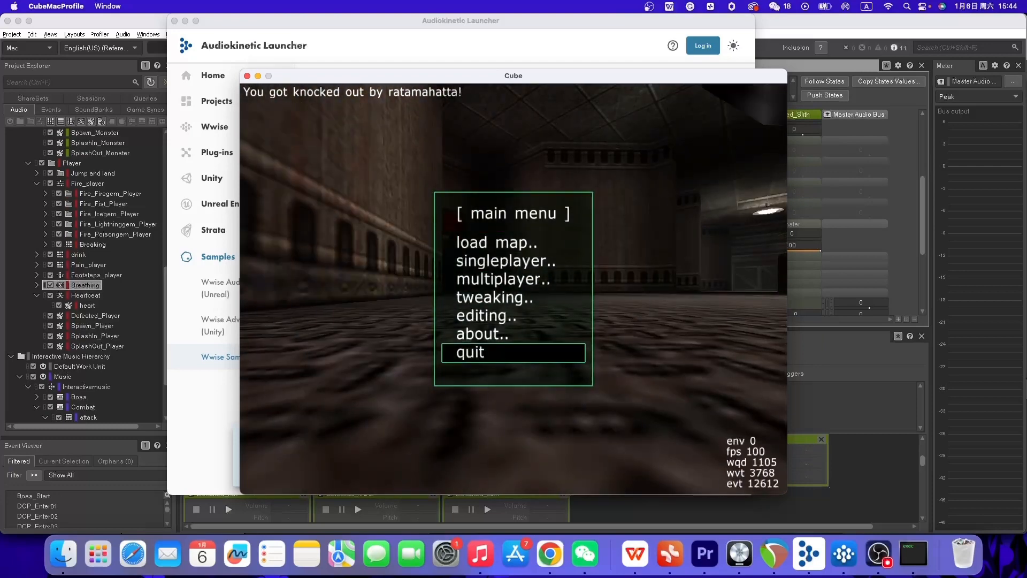
key(Return)
click(805, 359)
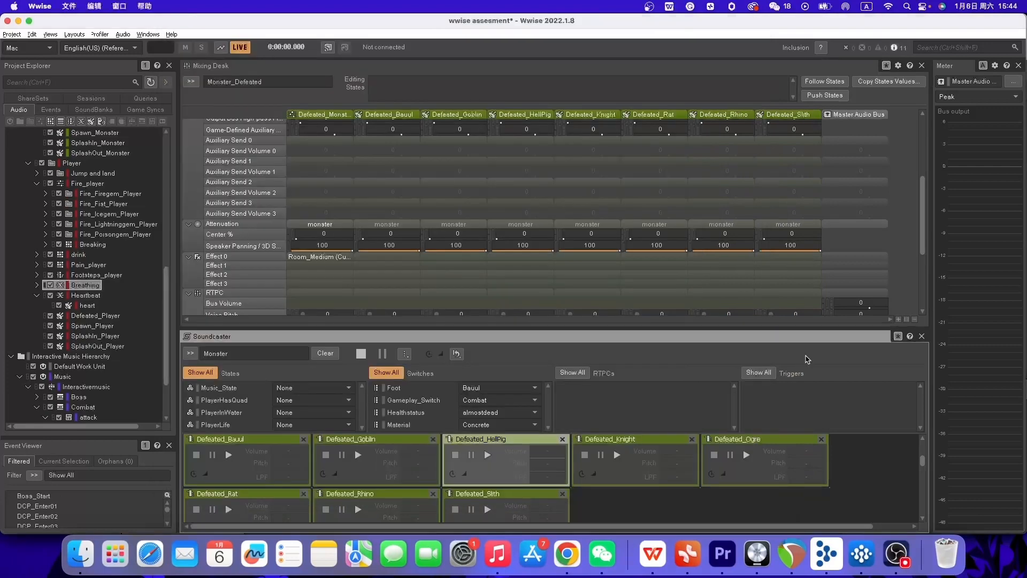